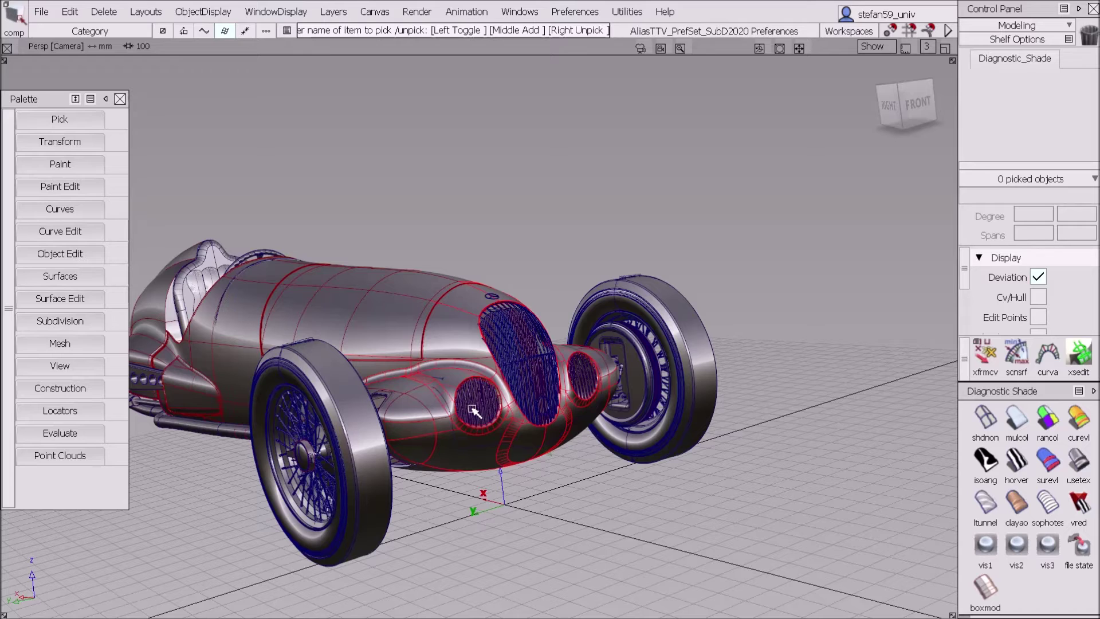
Switch the interface's color theme to Dark Color.
click(525, 15)
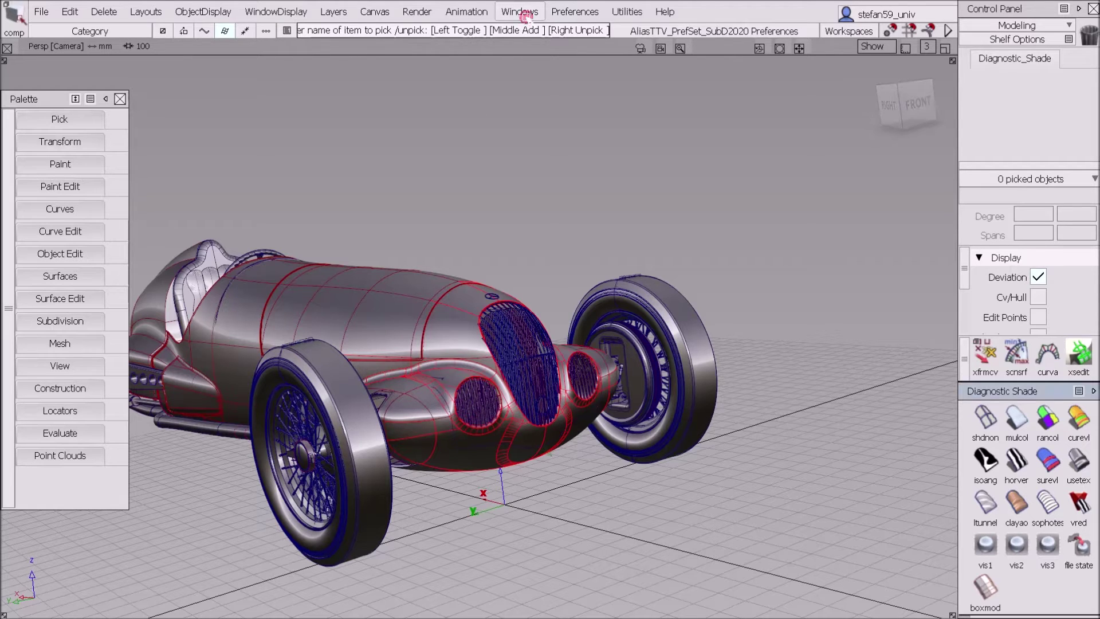
click(573, 13)
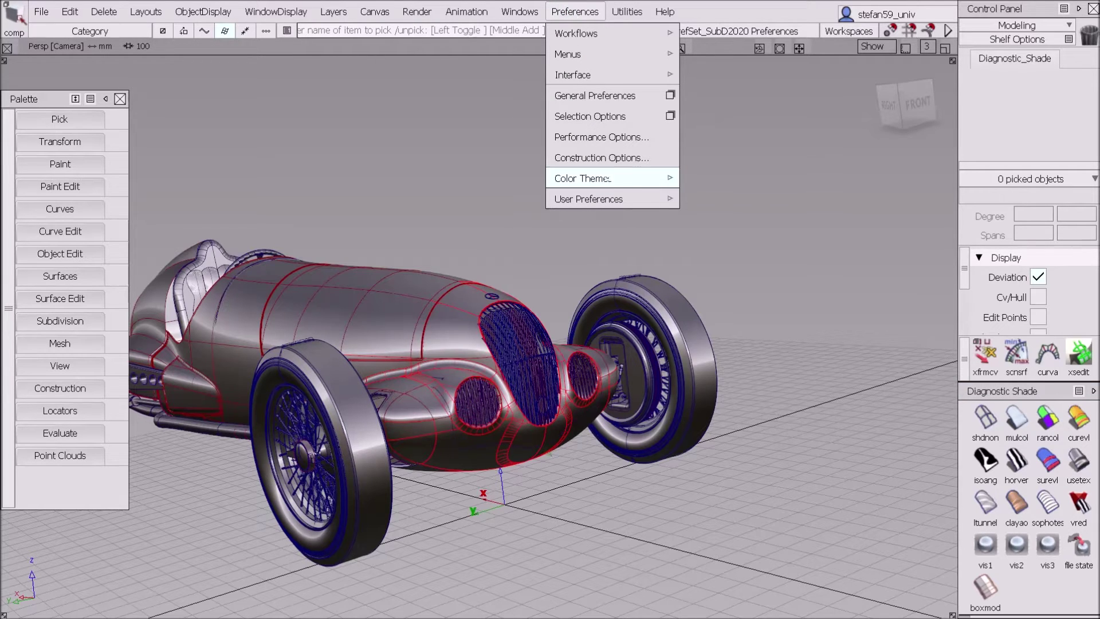
mouse_move(608, 179)
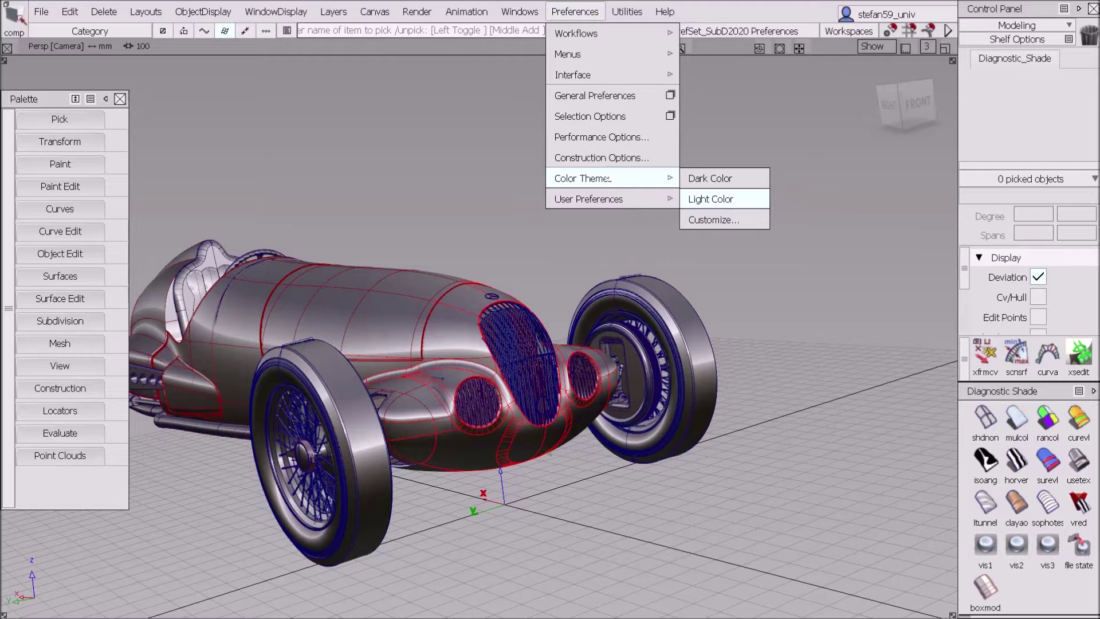
click(737, 182)
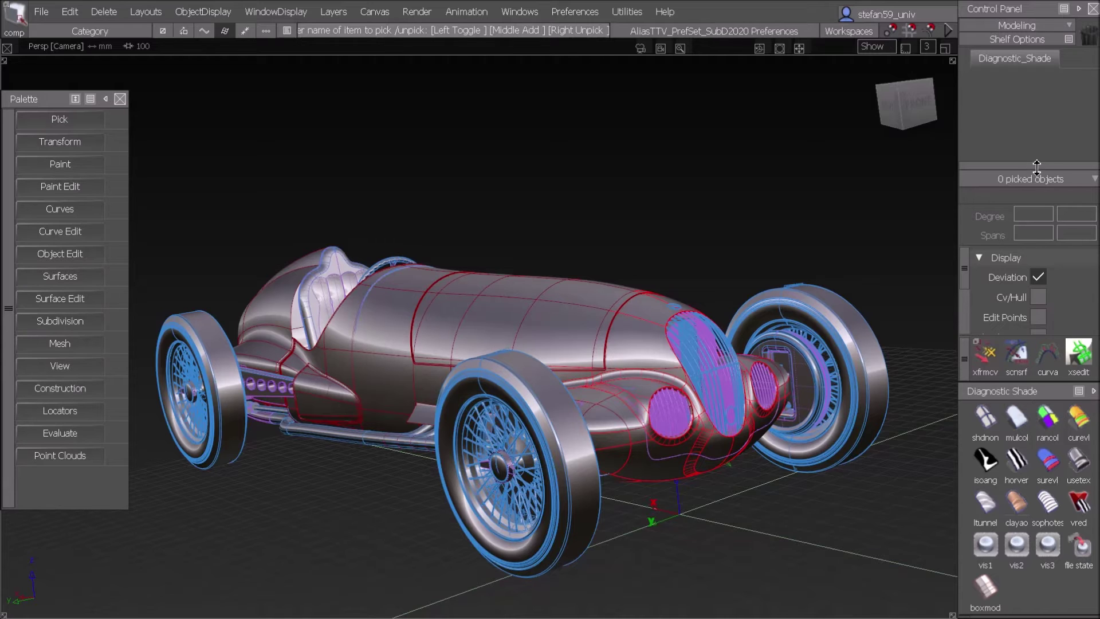
Copy User Defined Texture and Shading Off from the detached Diagnostic Shade panel to the Diagnostic_Shade shelf, and close the detached panel.
drag(1034, 168, 1036, 155)
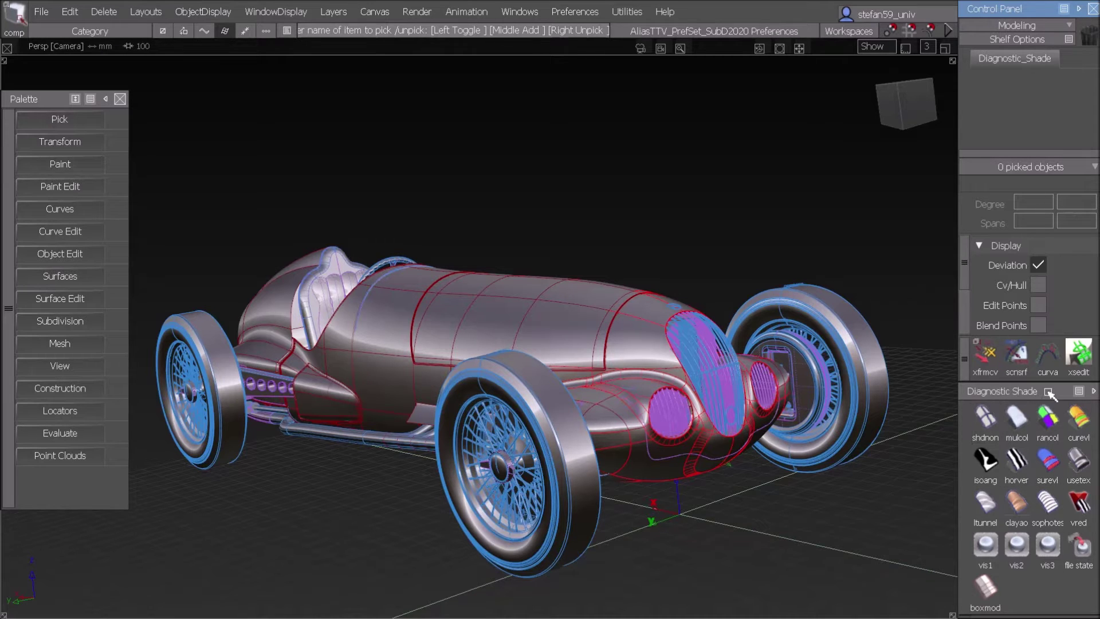
drag(1051, 391, 846, 202)
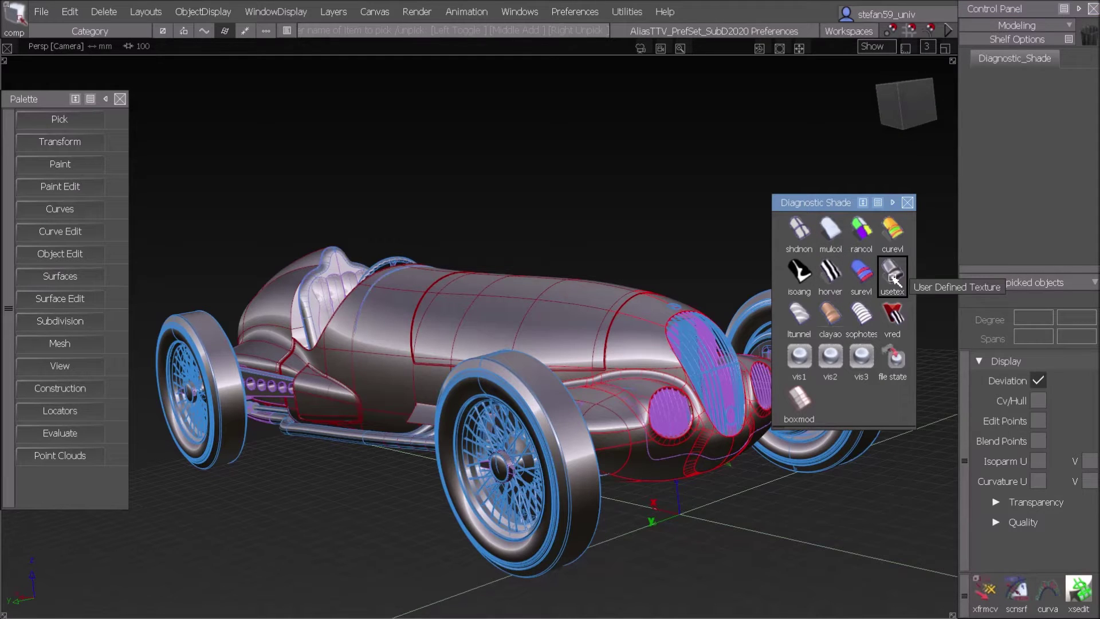
drag(892, 275, 1008, 164)
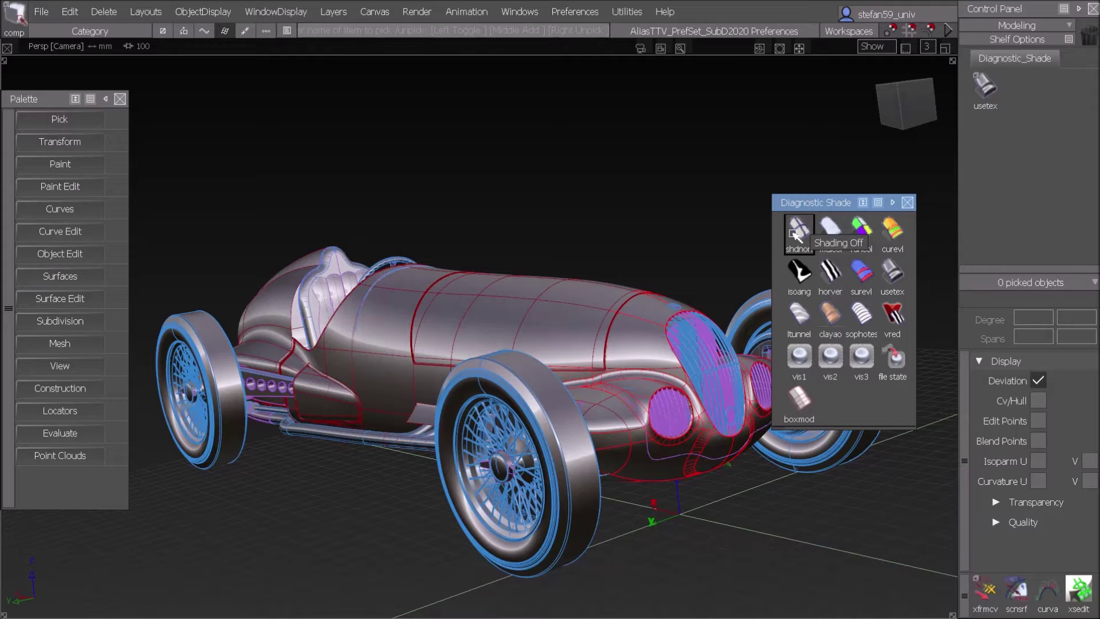
drag(797, 233, 1009, 98)
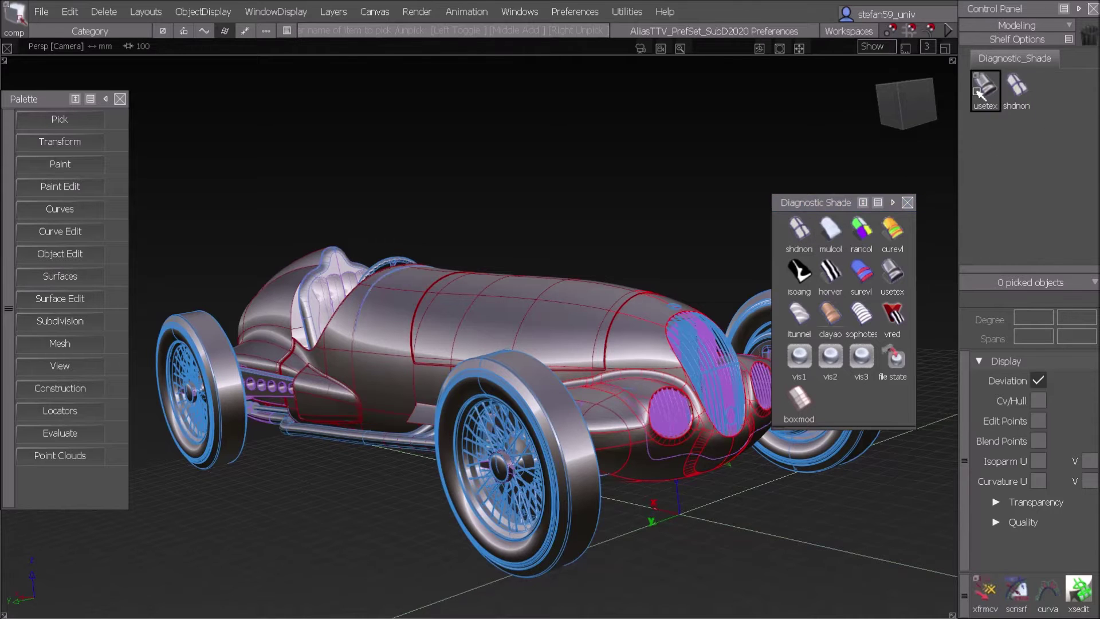
click(908, 204)
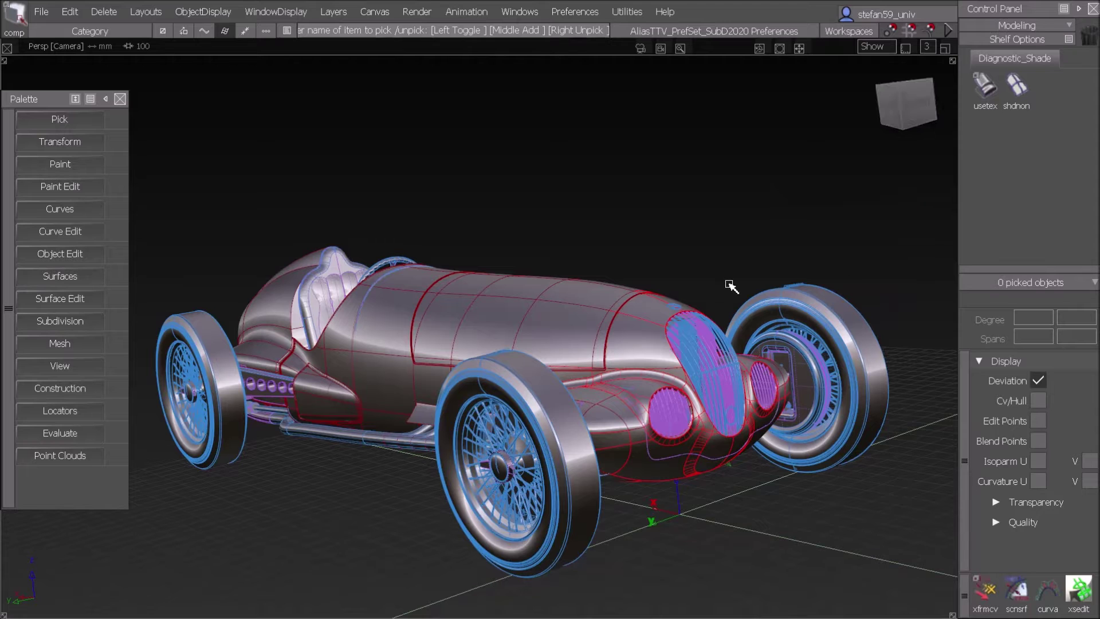
Test the shelf tools by turning shading off and reapplying User Defined Texture, and lengthen the reopened Diagnostic Shade panel.
click(1011, 87)
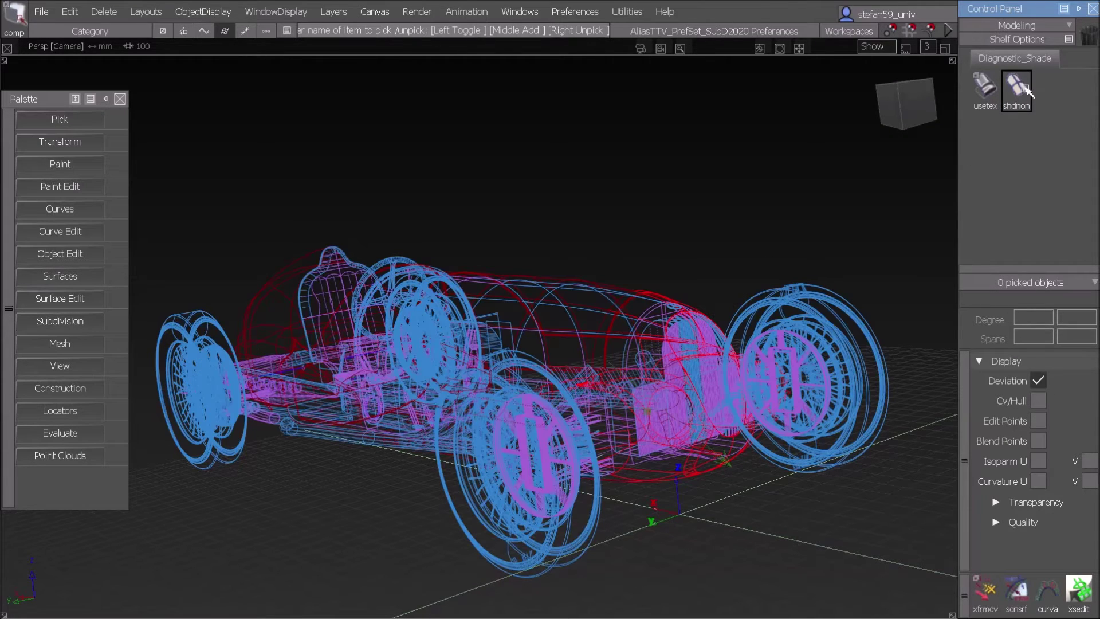
click(988, 87)
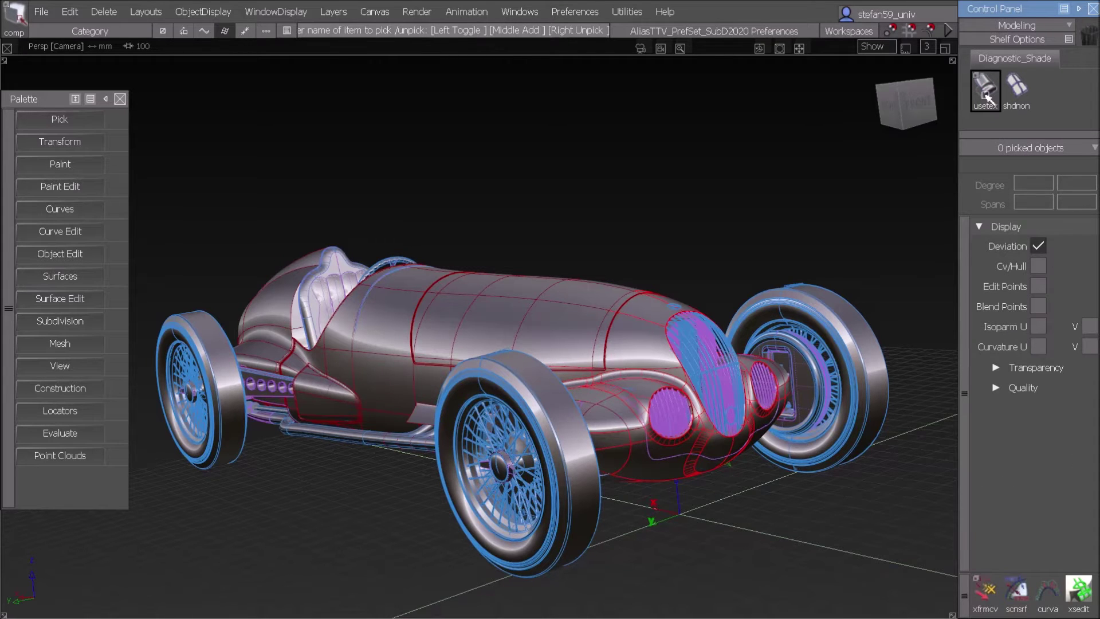
double_click(985, 95)
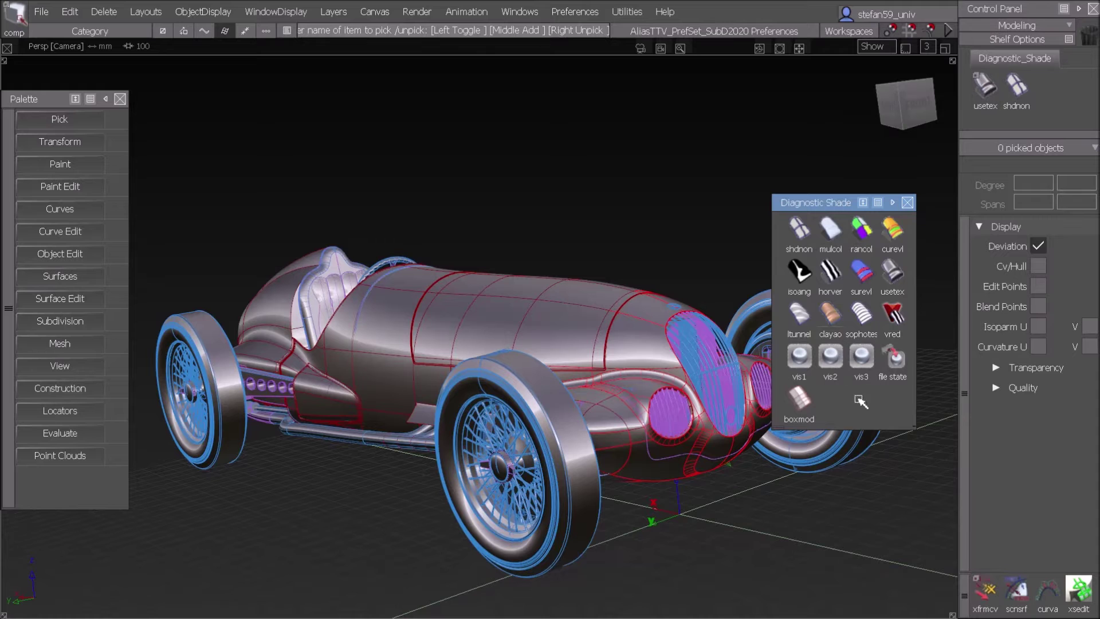
drag(874, 429, 875, 593)
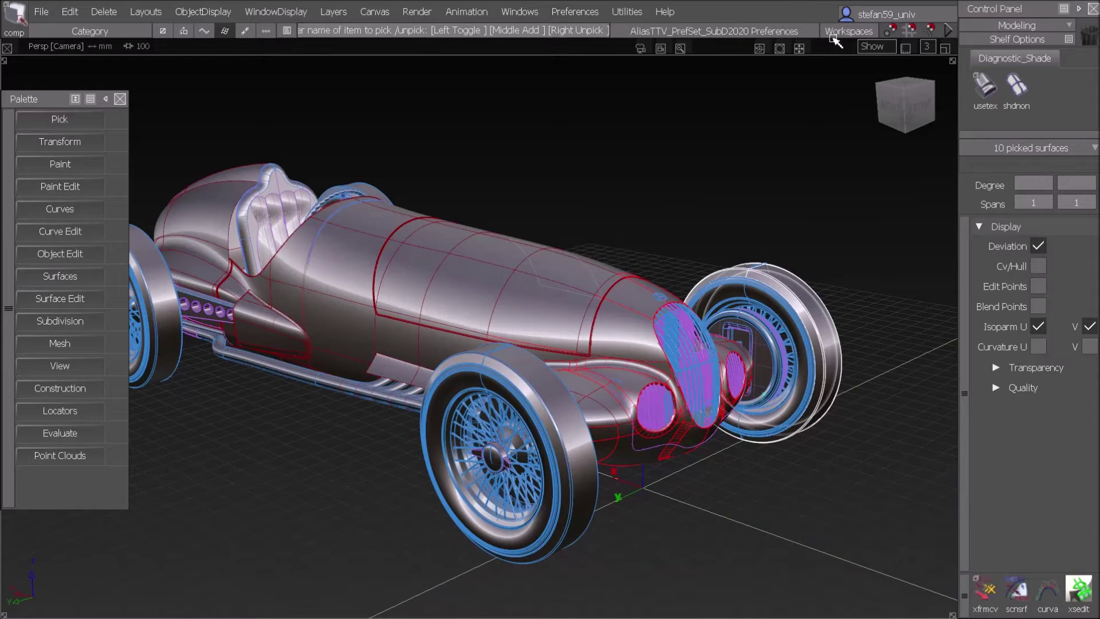
Draw a shallow arched degree 2 CV curve with three CVs beside the car in the orthographic top view.
click(906, 84)
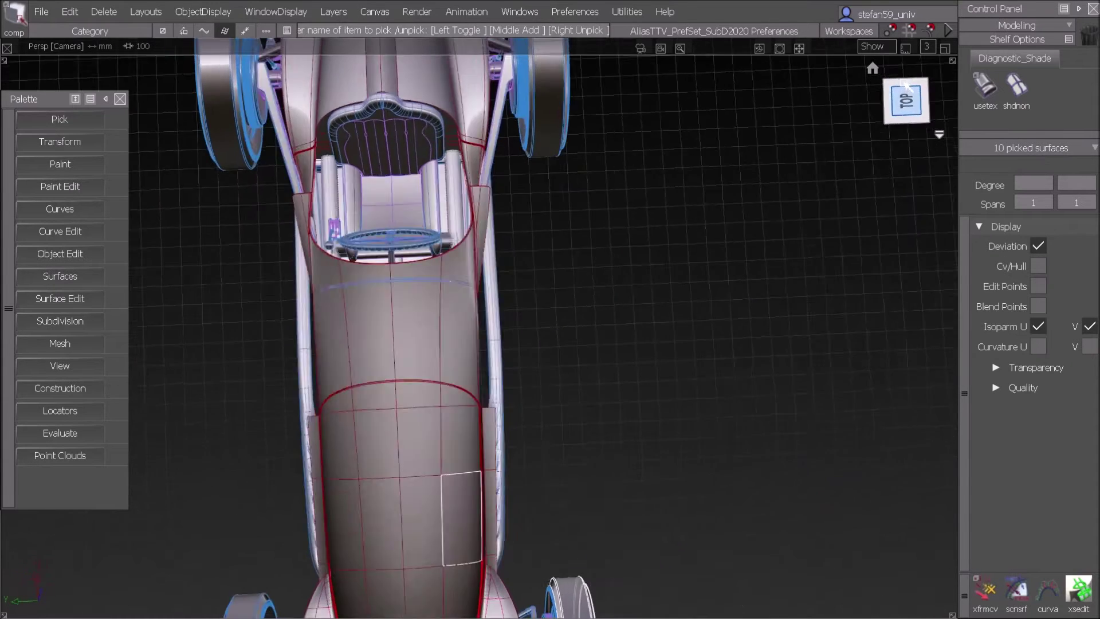
alt+shift+middle_drag(813, 258, 551, 256)
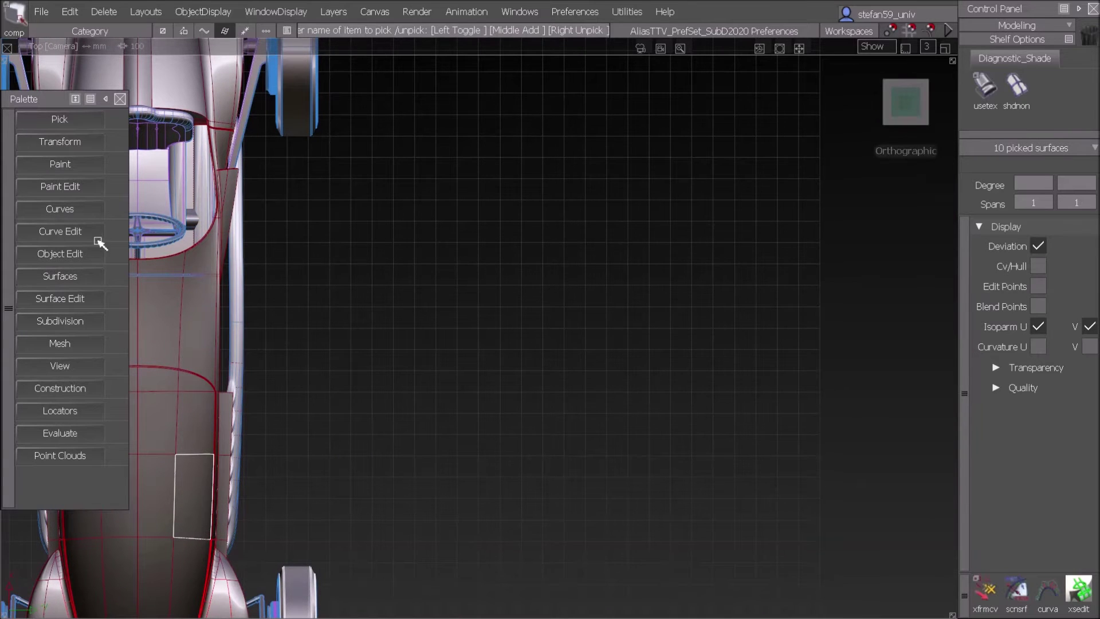
click(59, 210)
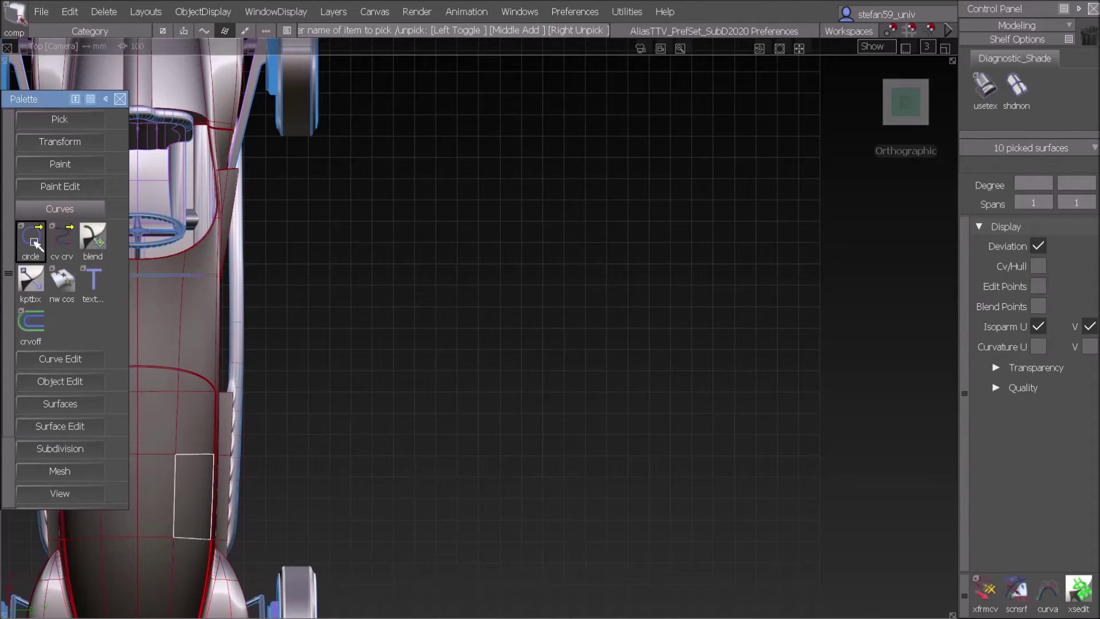
click(60, 238)
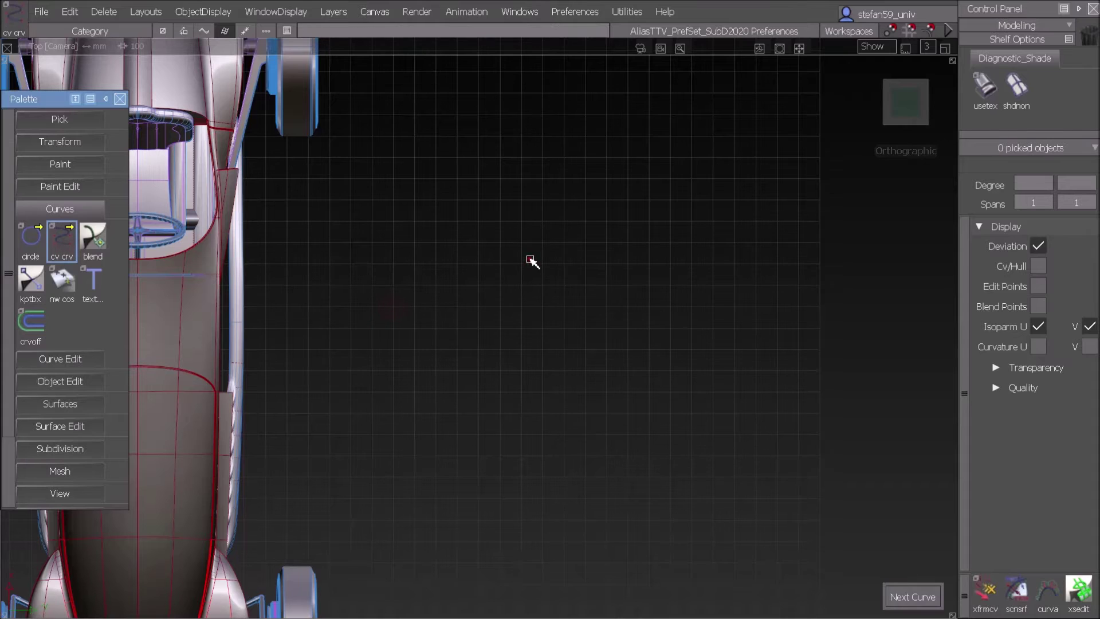
click(705, 270)
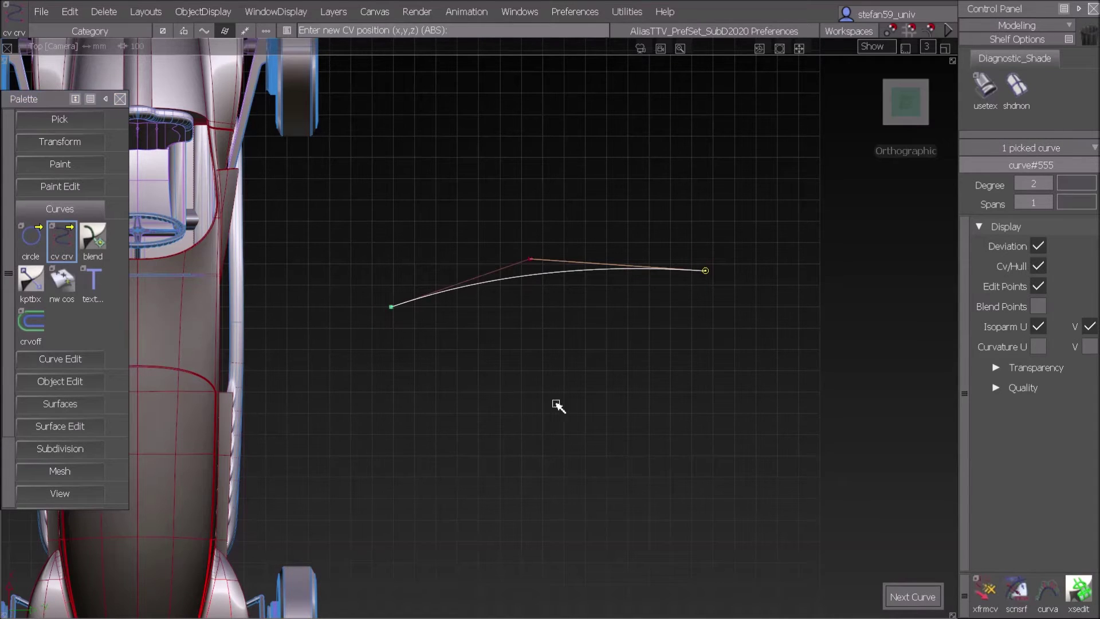
Draw two more three-CV curves: a steep one crossing the arch's right end and a diagonal one crossing both curves.
click(649, 247)
click(673, 313)
click(685, 429)
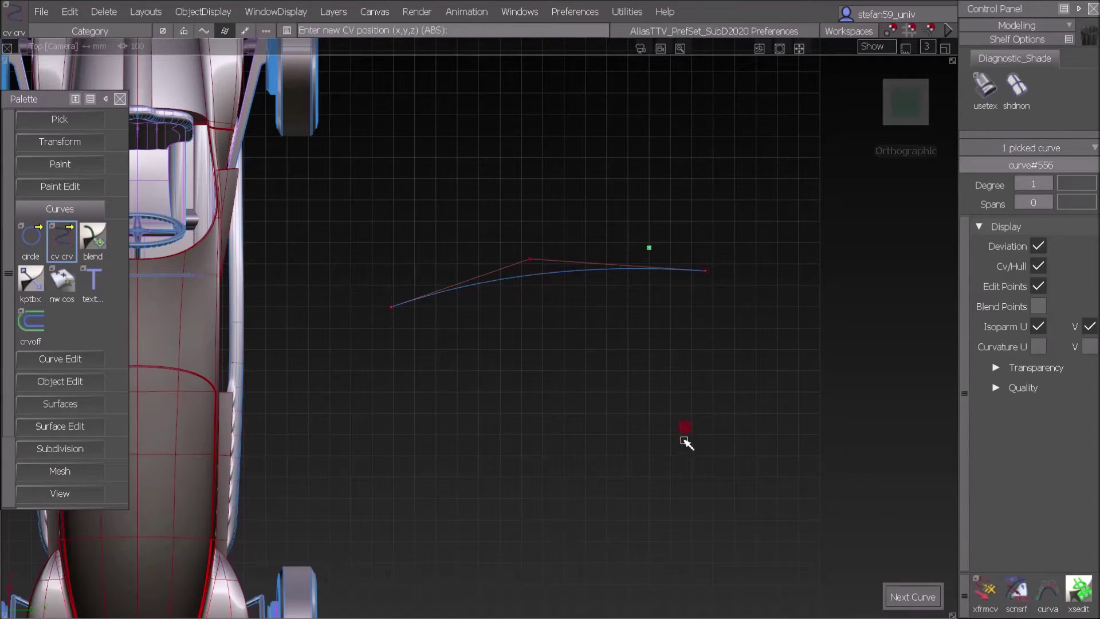
key(space)
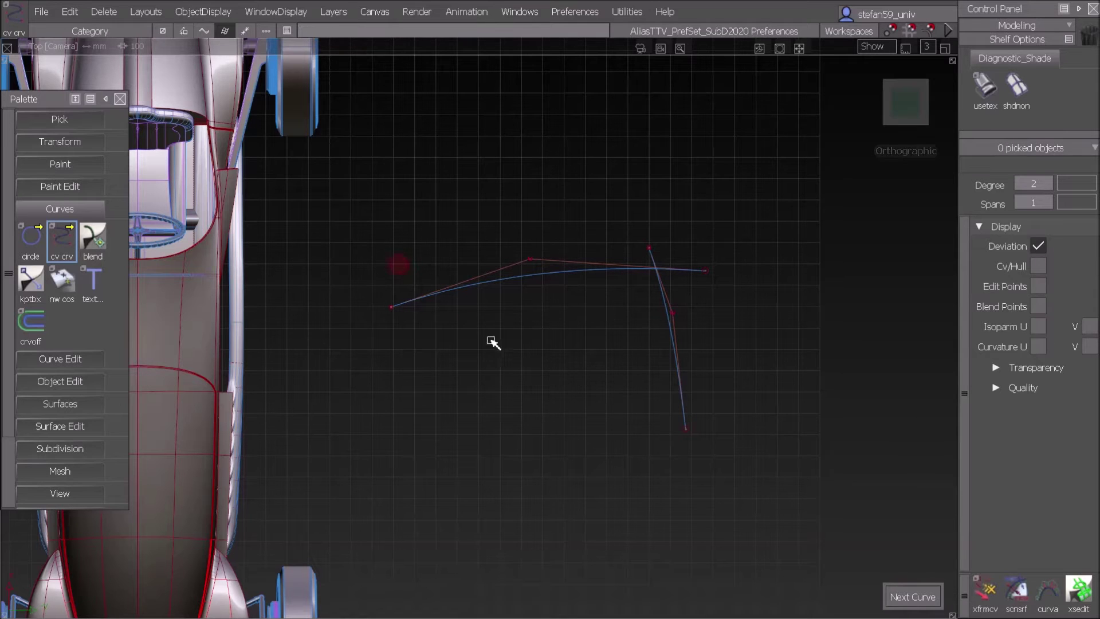
click(752, 398)
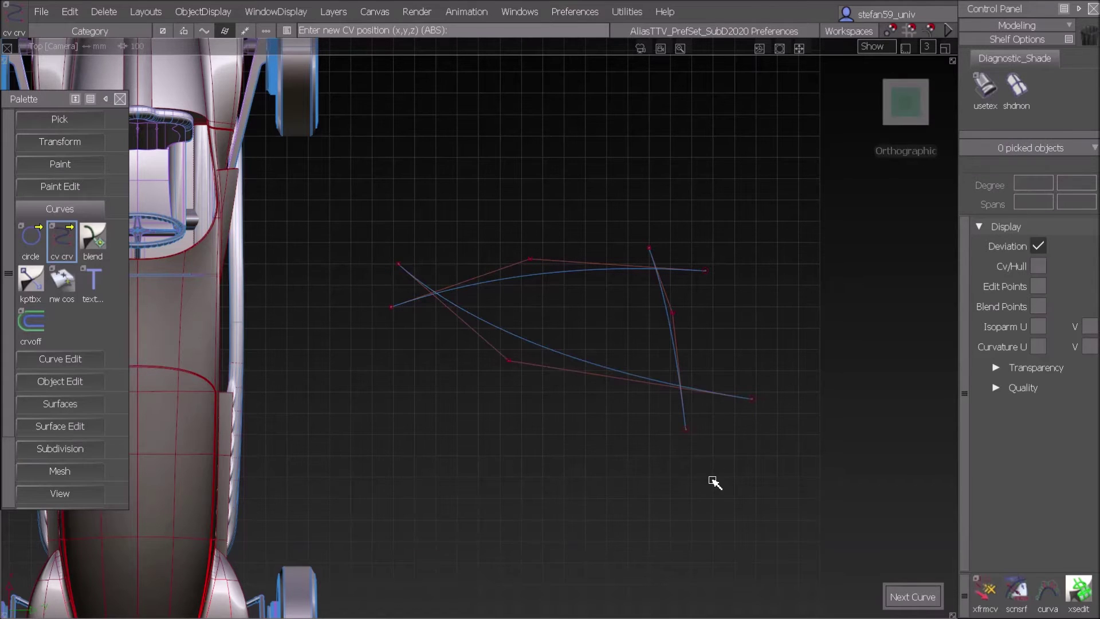
Start the Extend tool with extend type Extrapolate, Merge on and measurement by Distance.
alt+shift+right_drag(712, 469, 637, 392)
alt+shift+middle_drag(637, 392, 601, 388)
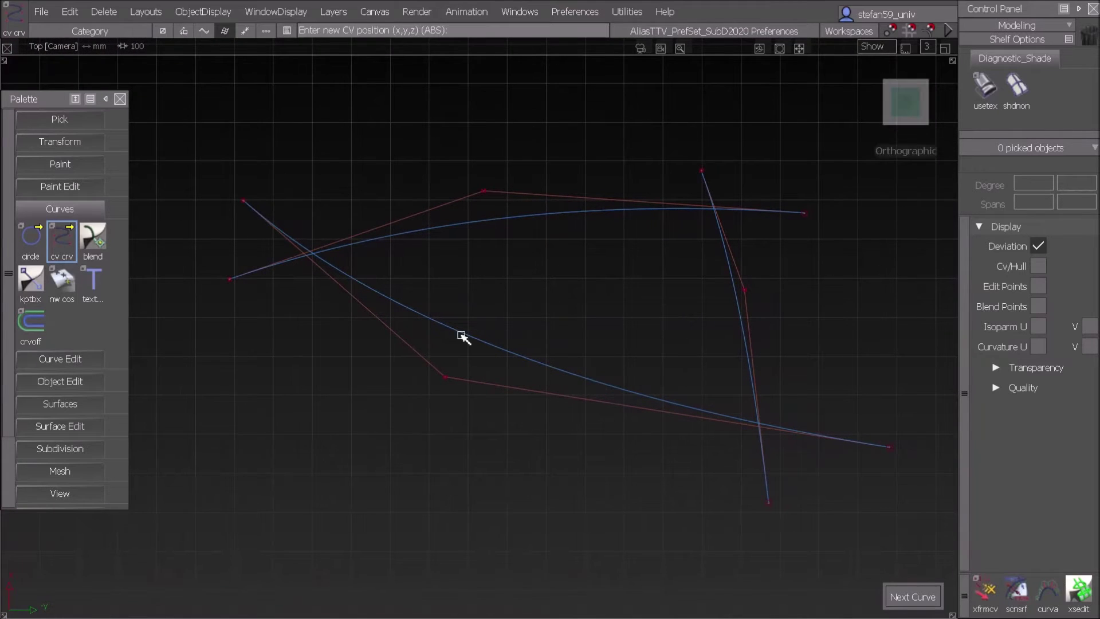
click(54, 209)
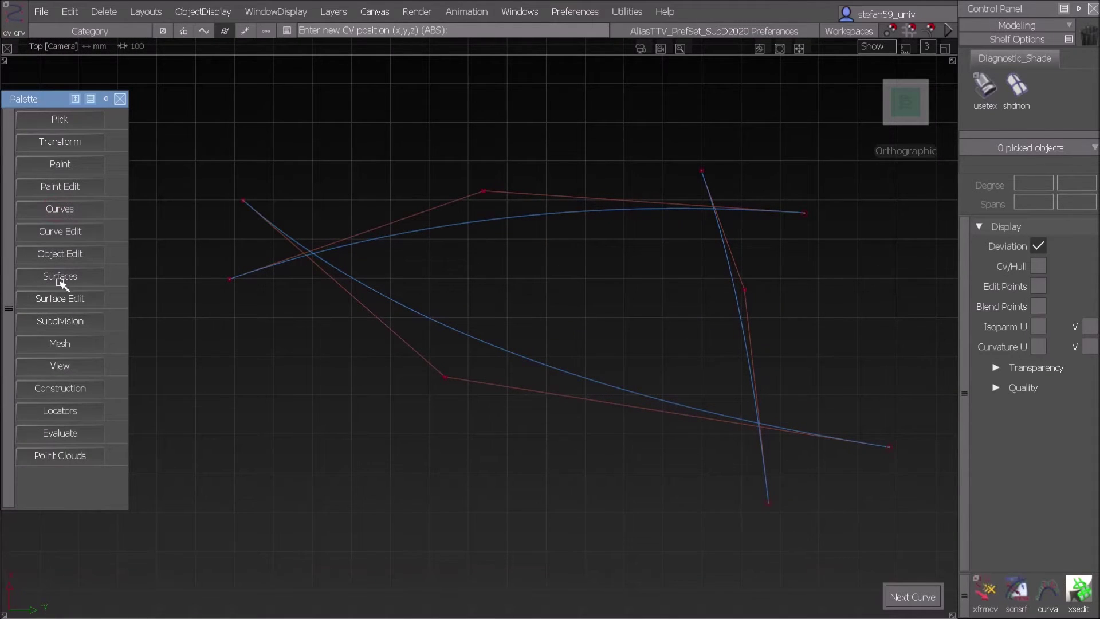
click(62, 254)
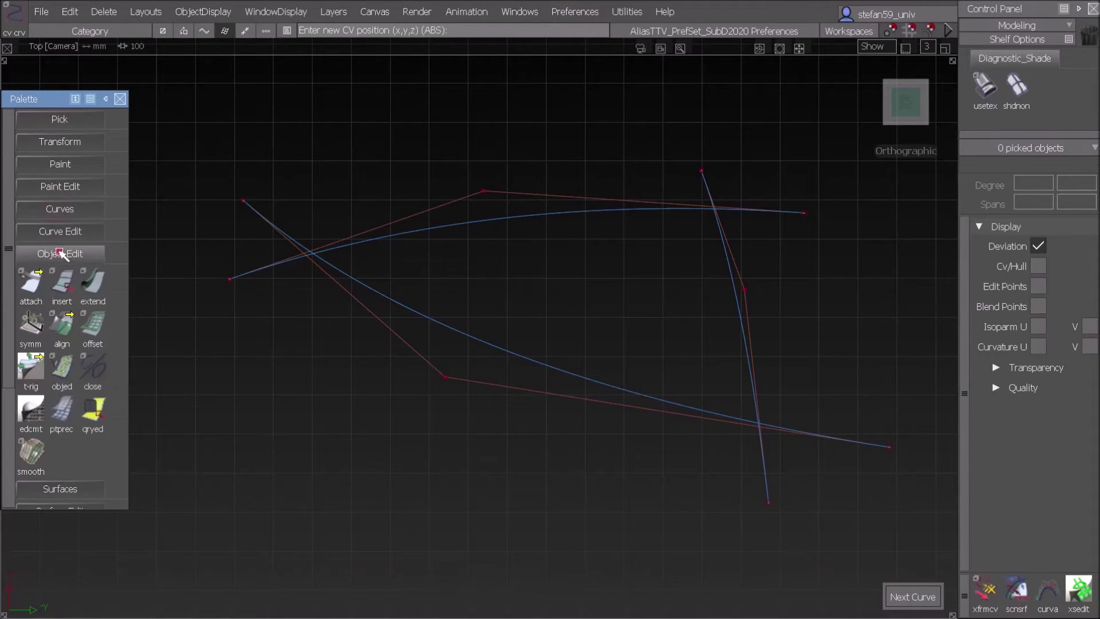
double_click(94, 289)
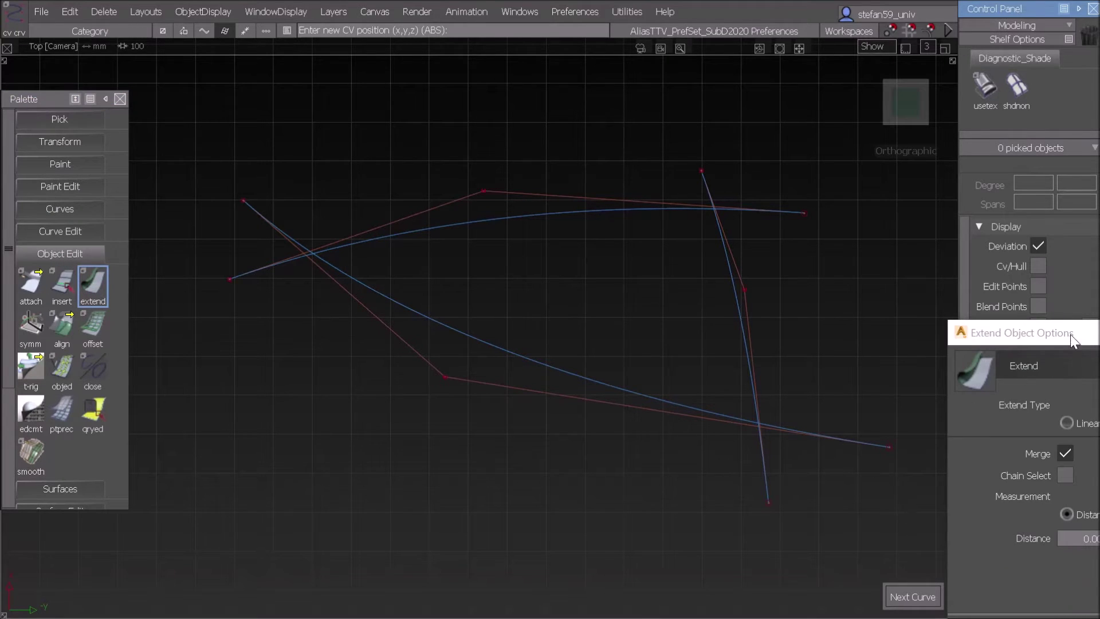
drag(1066, 334, 882, 285)
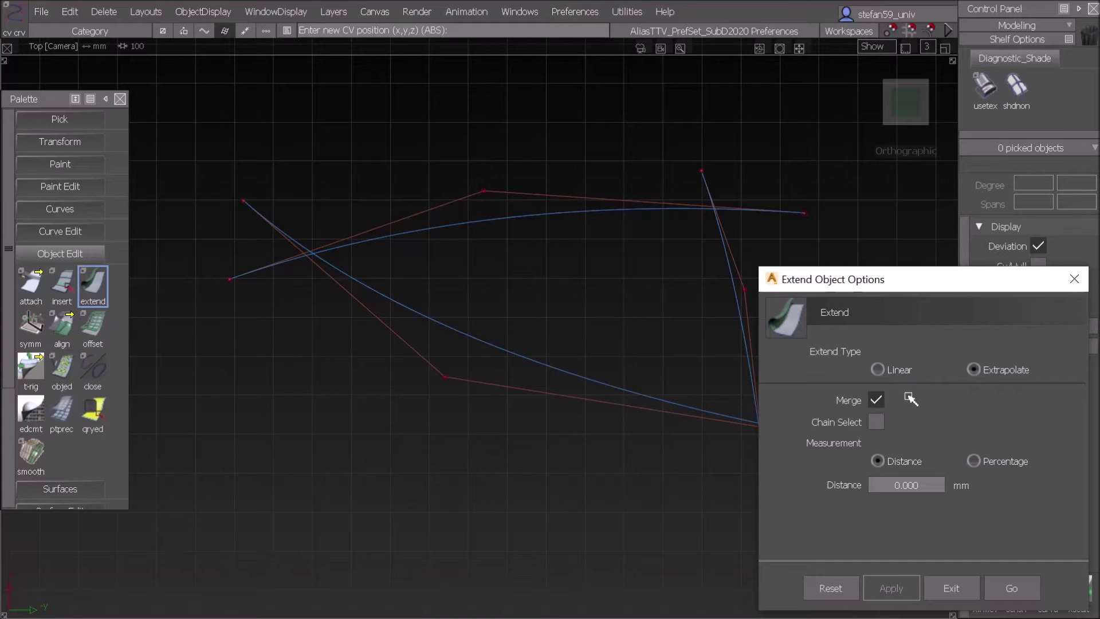
click(1012, 588)
Shorten the steep curve's upper end with Extend, snapping it exactly onto the upper arched curve.
click(705, 183)
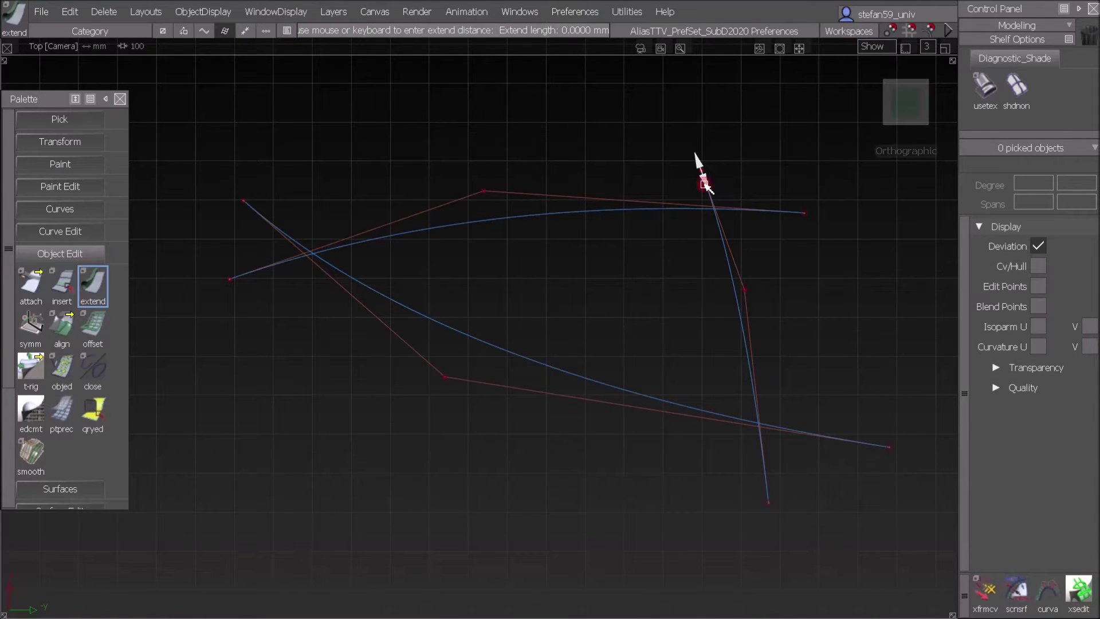
drag(660, 96, 696, 179)
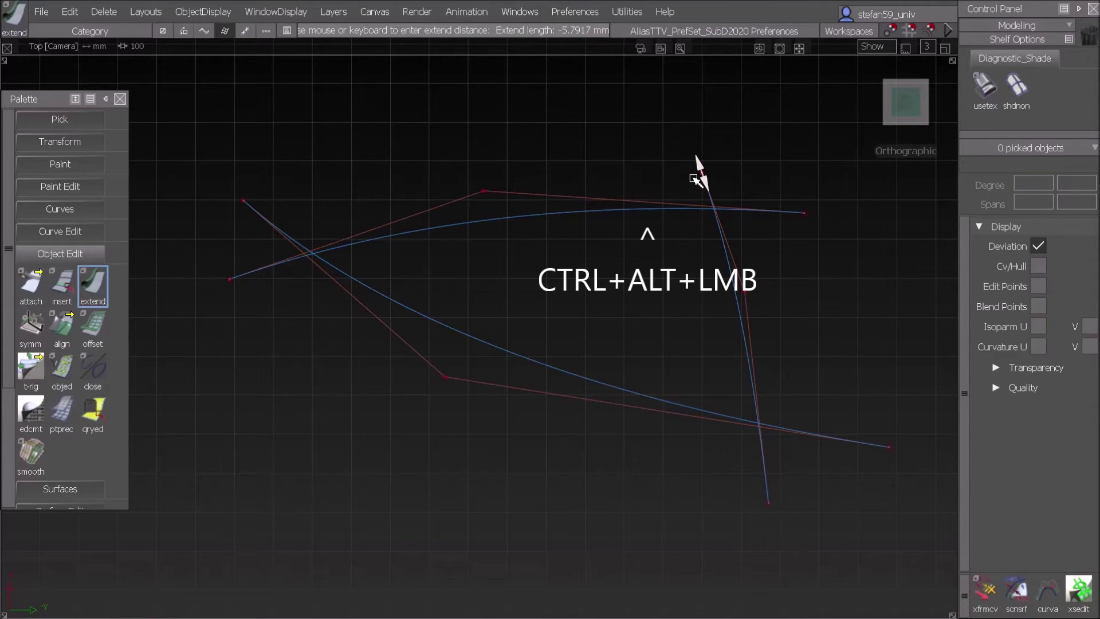
ctrl+alt+click(677, 214)
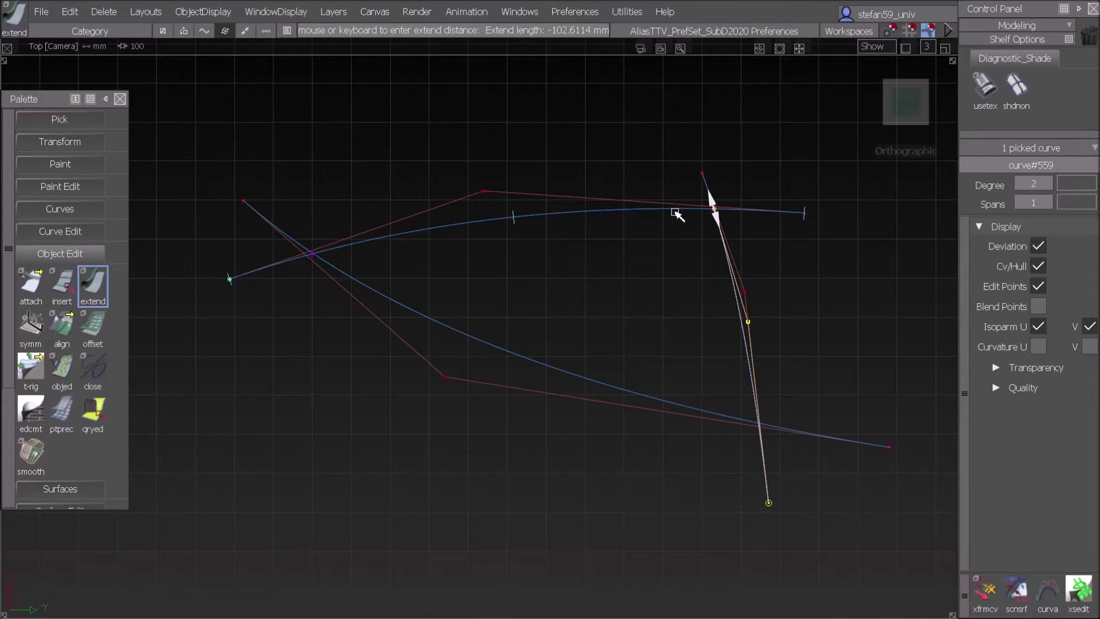
click(677, 213)
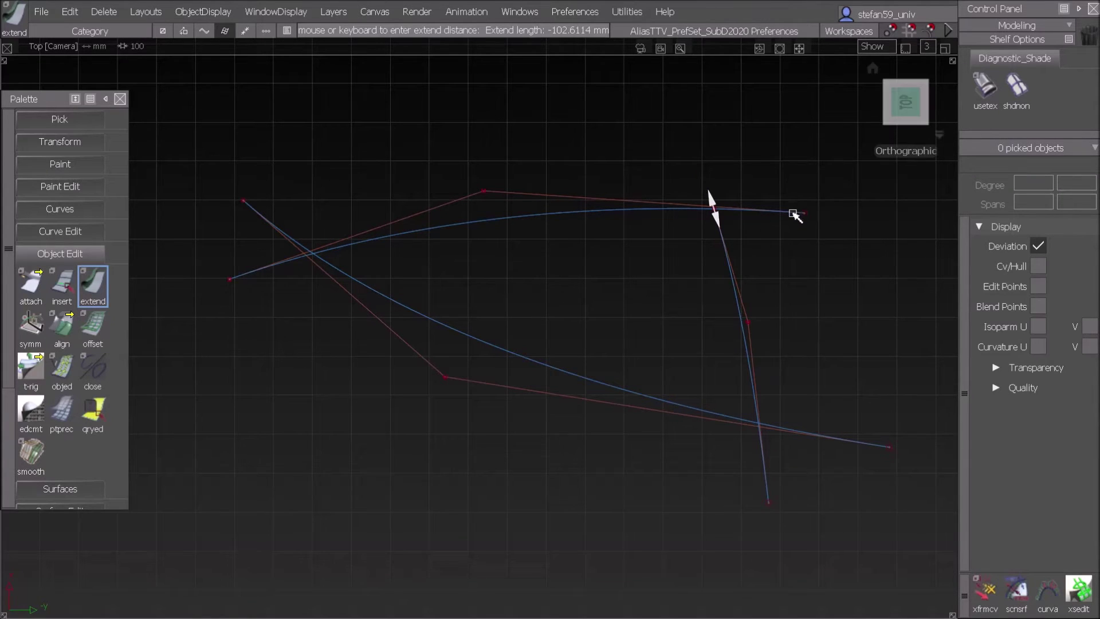
Shorten the right ends of the upper arched curve and the lower diagonal curve, snapping each onto the steep curve.
click(795, 216)
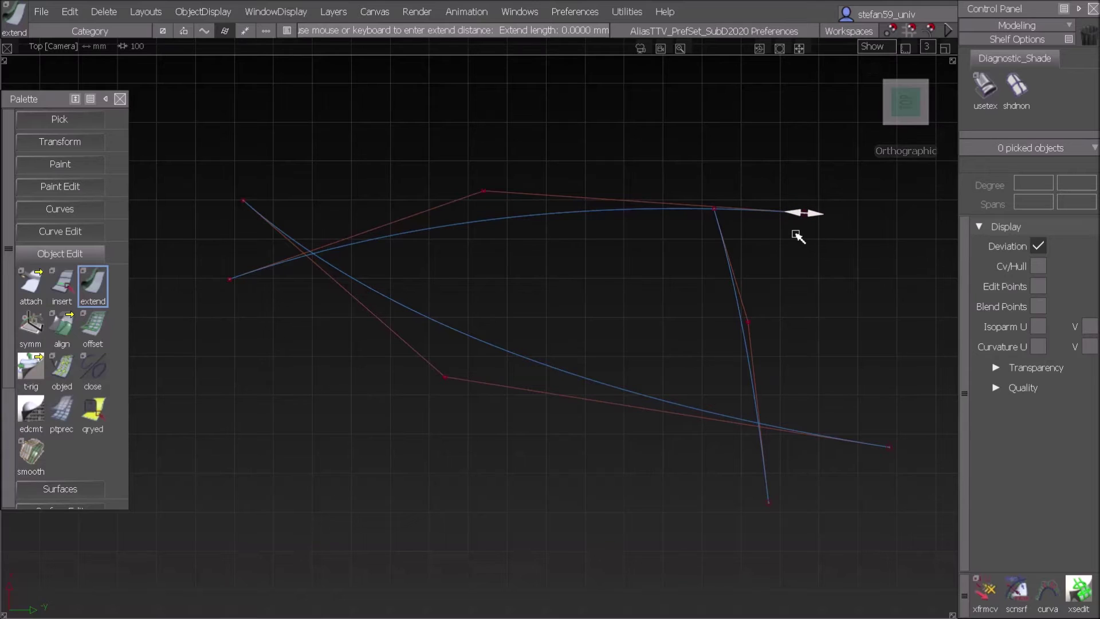
ctrl+alt+click(798, 236)
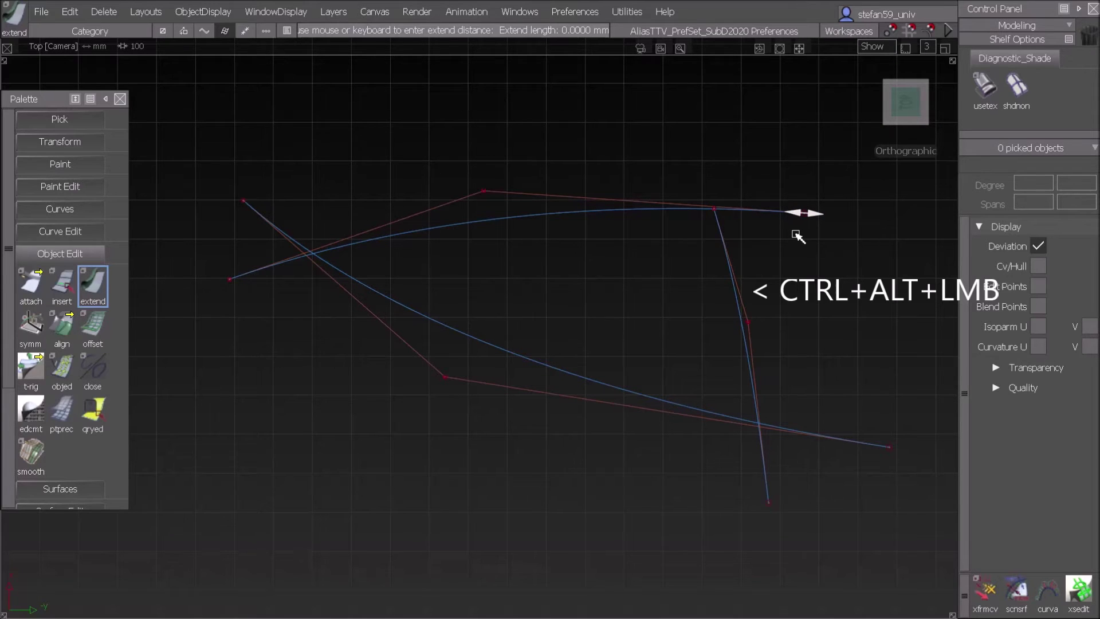
ctrl+alt+click(726, 245)
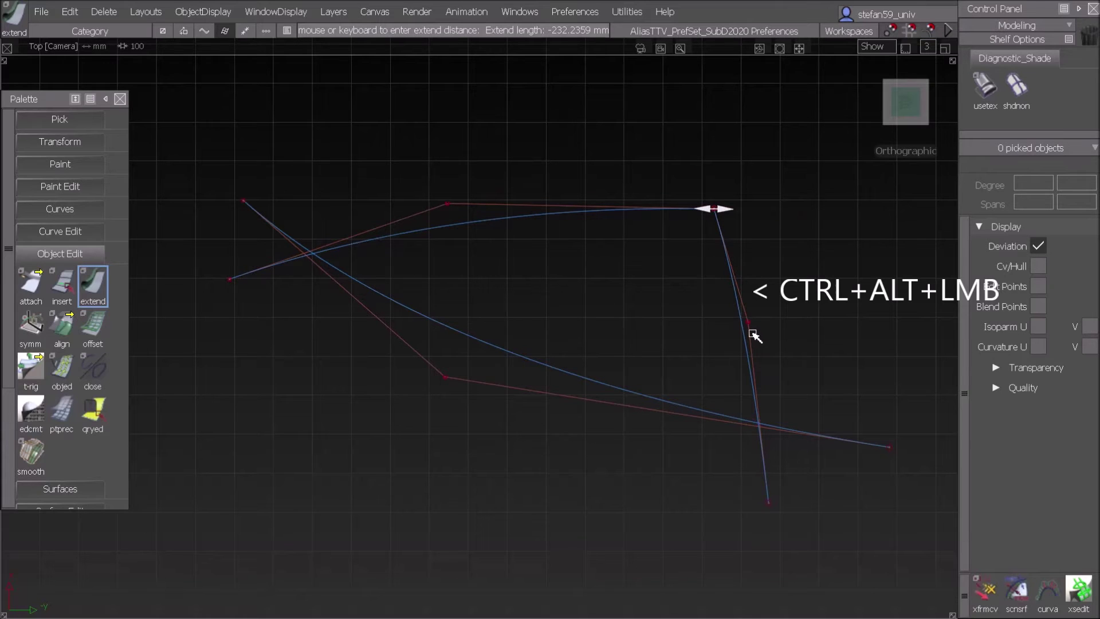
click(847, 442)
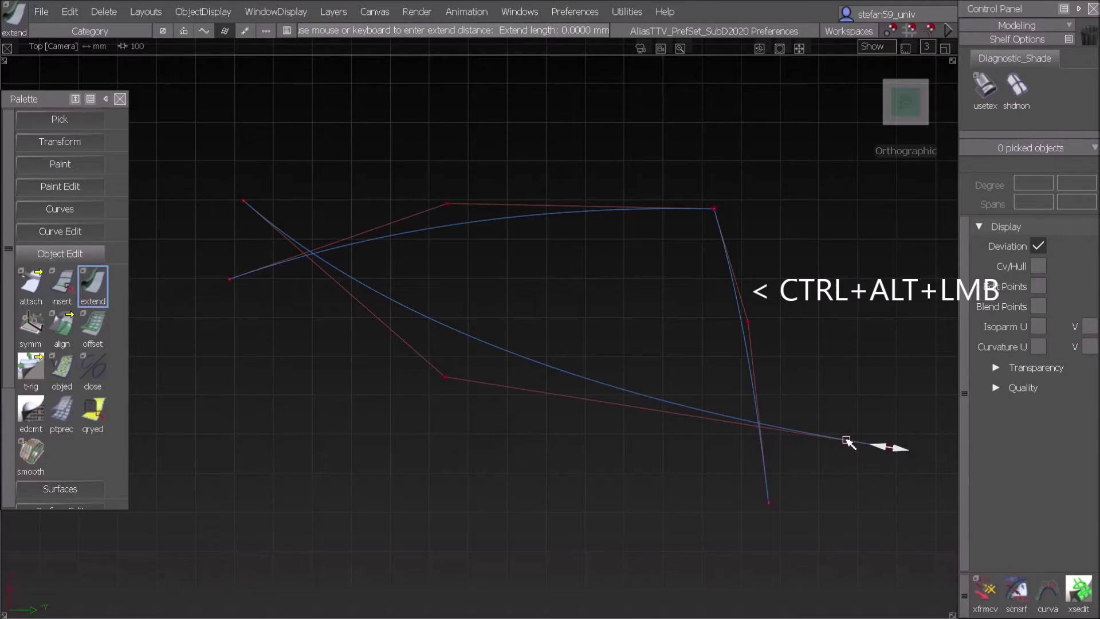
ctrl+alt+click(751, 394)
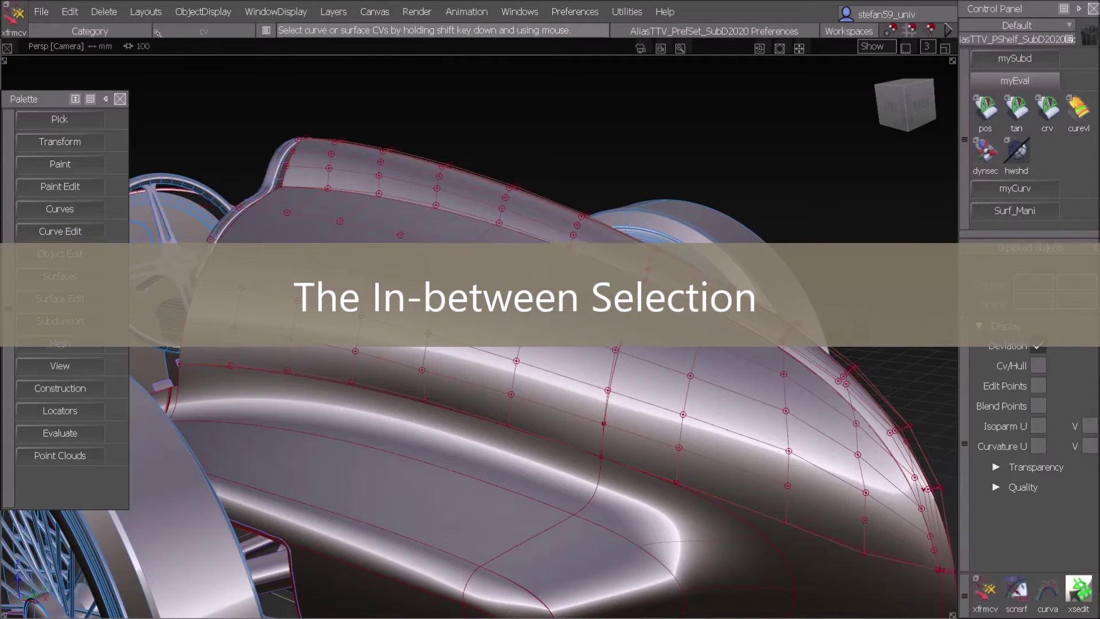
Select the row of CVs between the first and last CV along the upper fender surface's second hull row, and clear the selection.
ctrl+shift+click(440, 449)
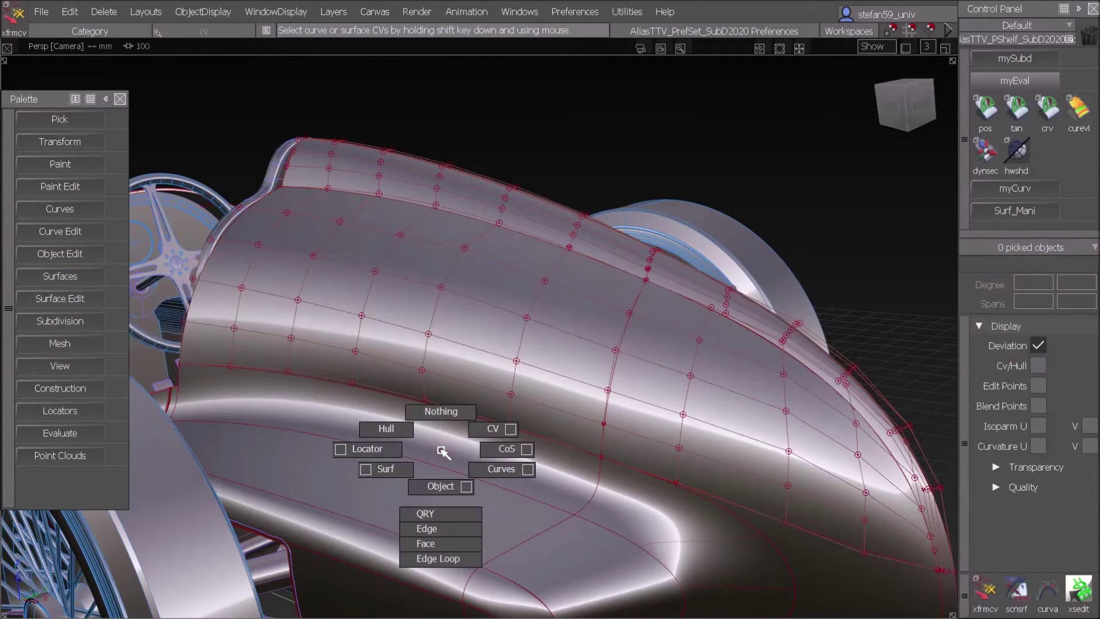
ctrl+shift+middle_click(441, 451)
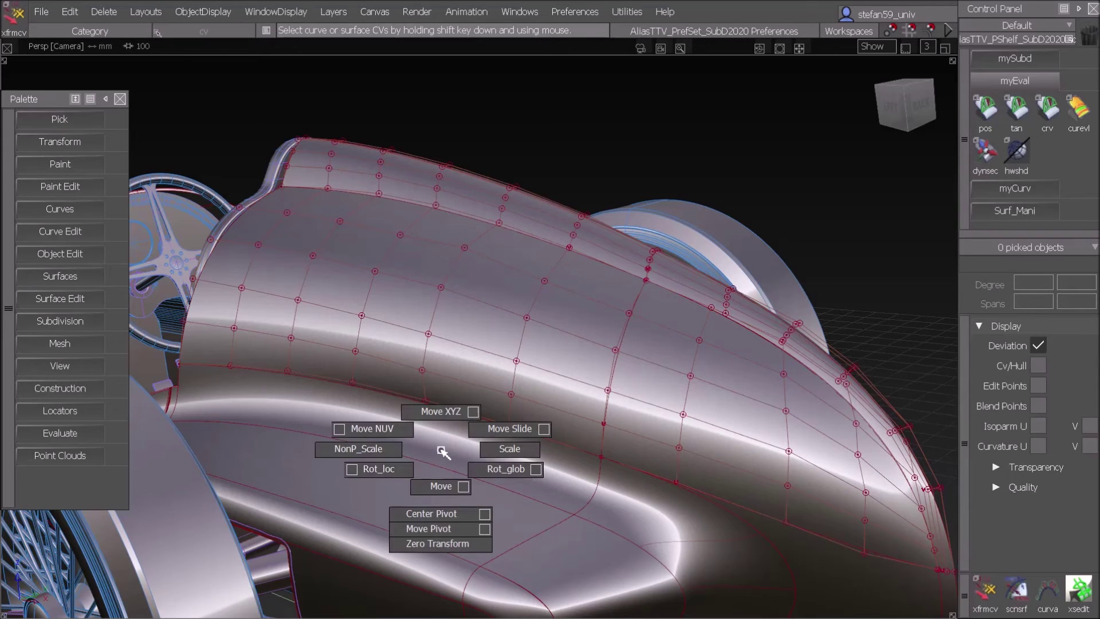
ctrl+shift+middle_drag(447, 450, 486, 434)
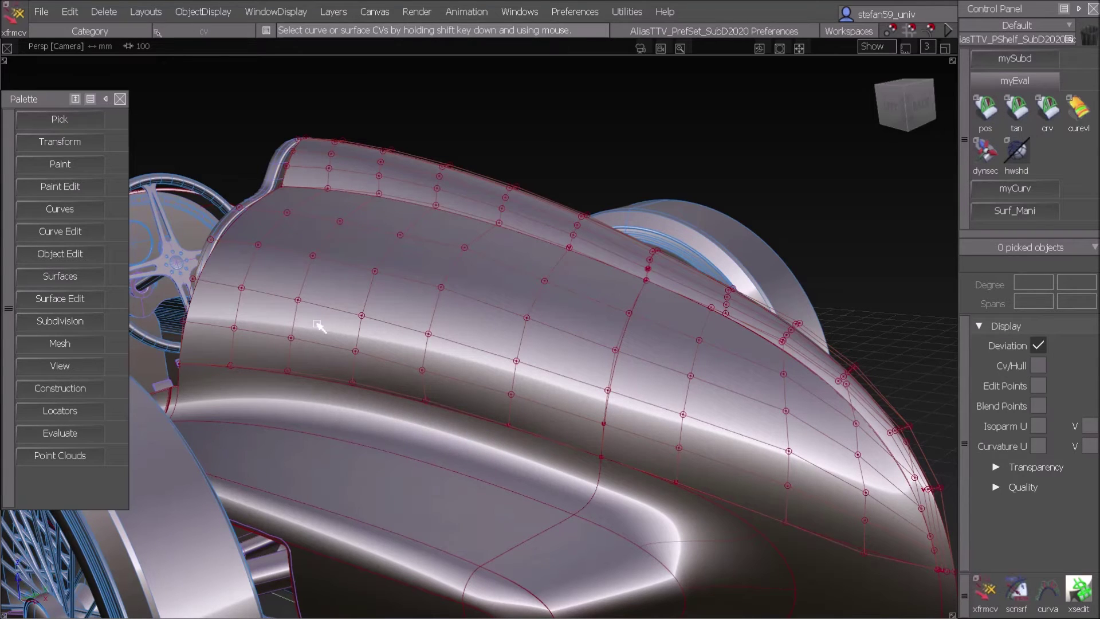
click(259, 245)
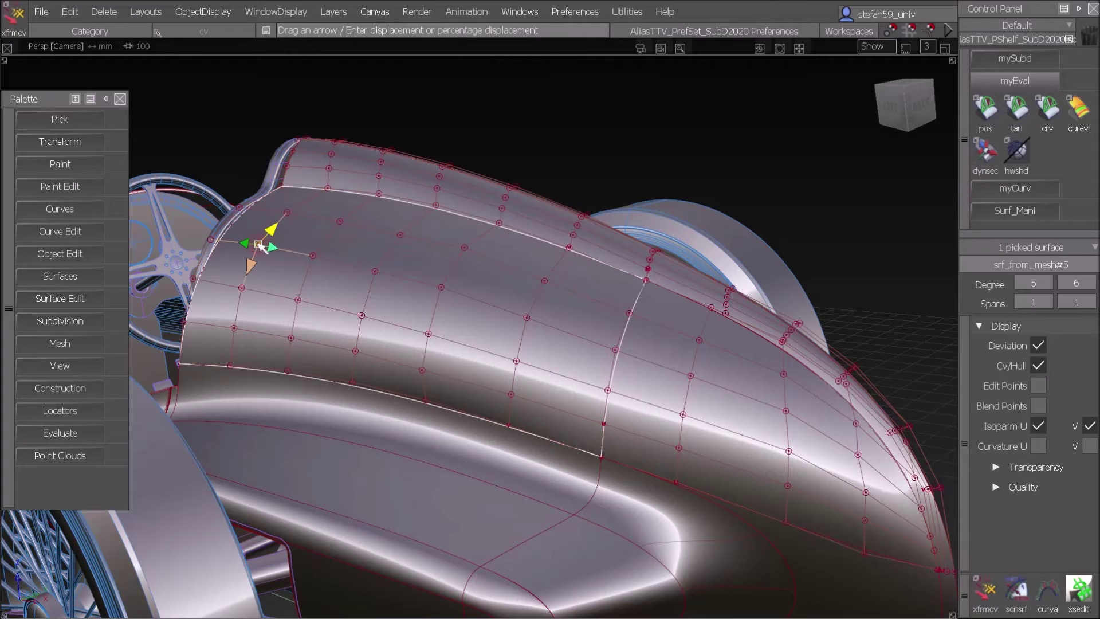
shift+click(526, 318)
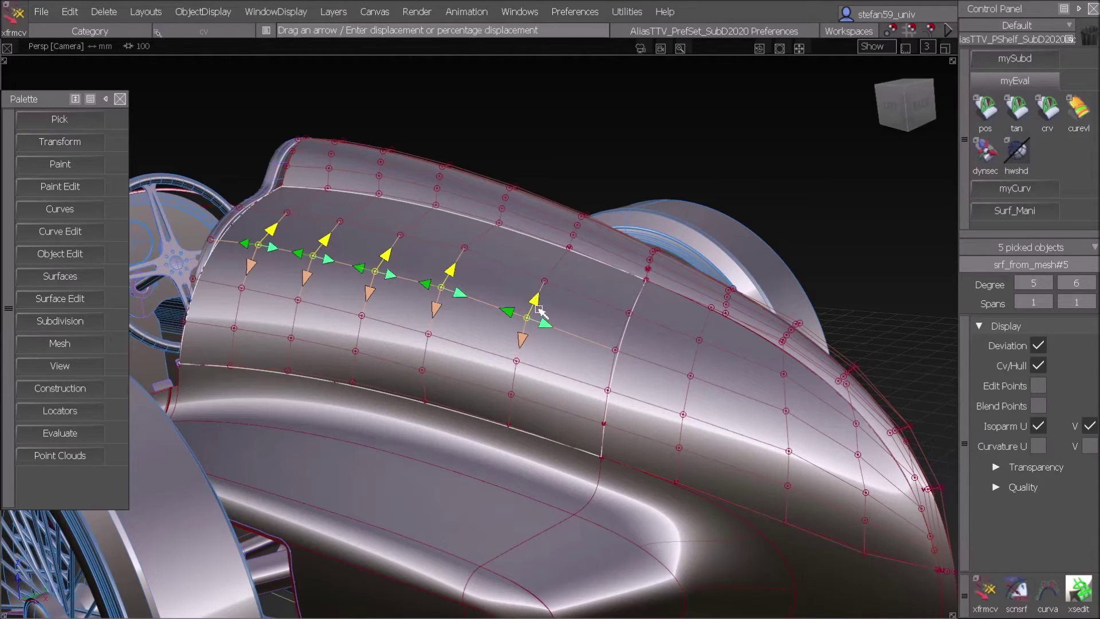
ctrl+shift+drag(541, 311, 541, 270)
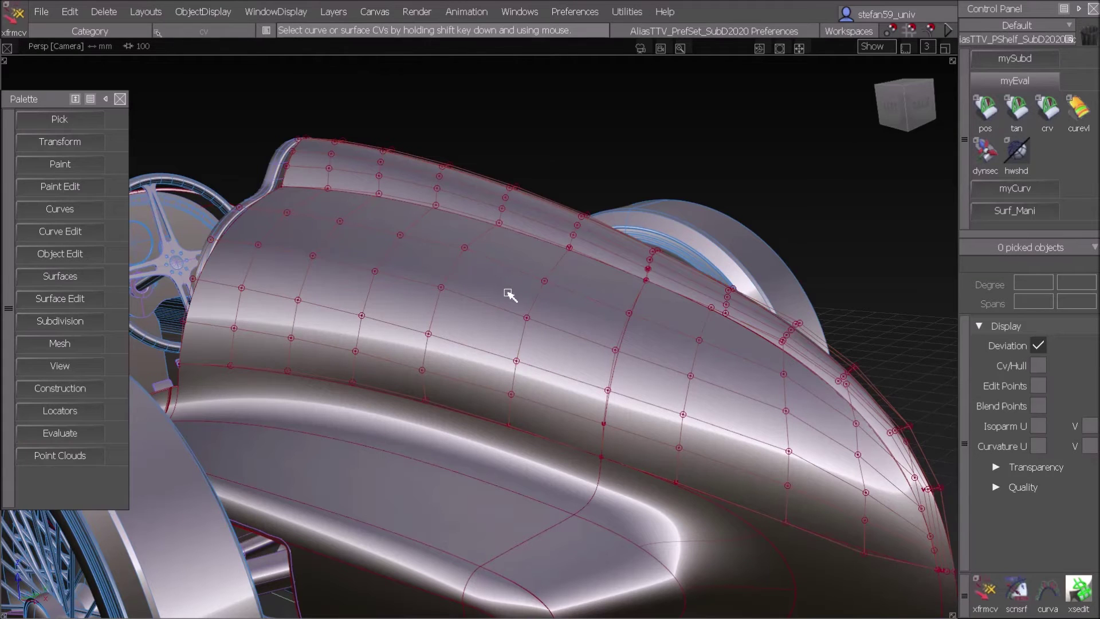
Activate Move NUV and select a short cross-row of CVs on the same fender surface by its first and last CV.
ctrl+shift+middle_drag(509, 294, 493, 289)
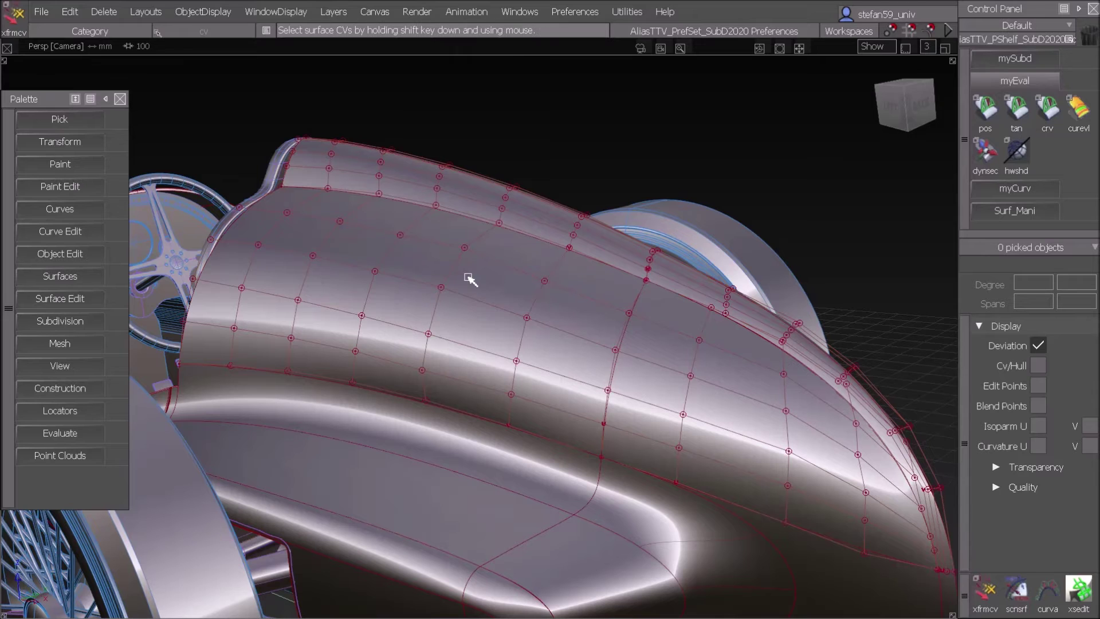
click(297, 302)
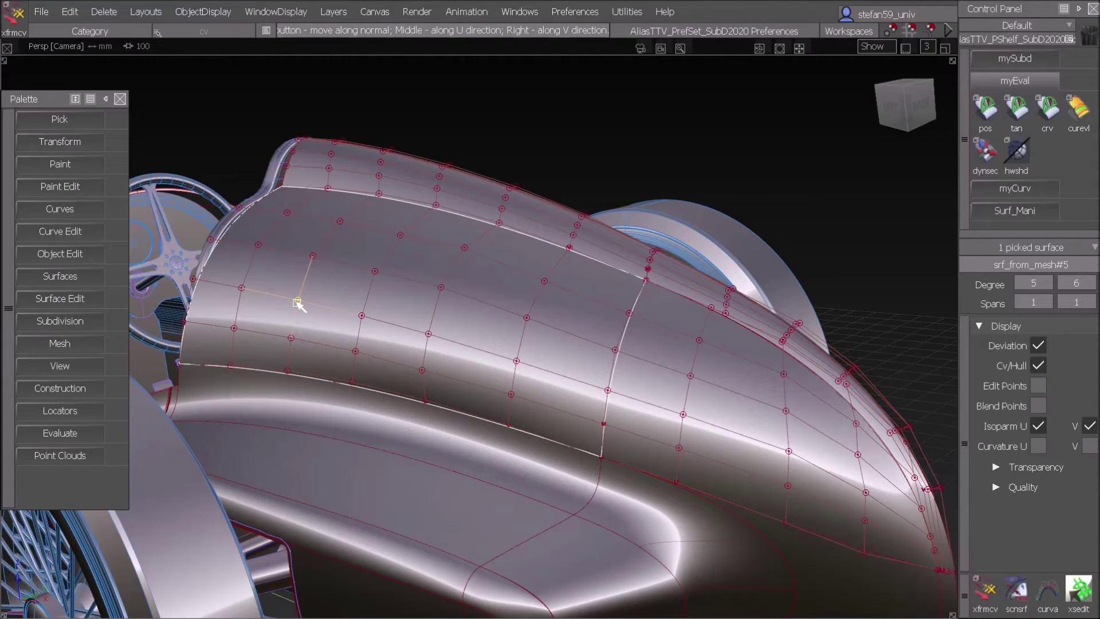
shift+click(340, 223)
click(351, 252)
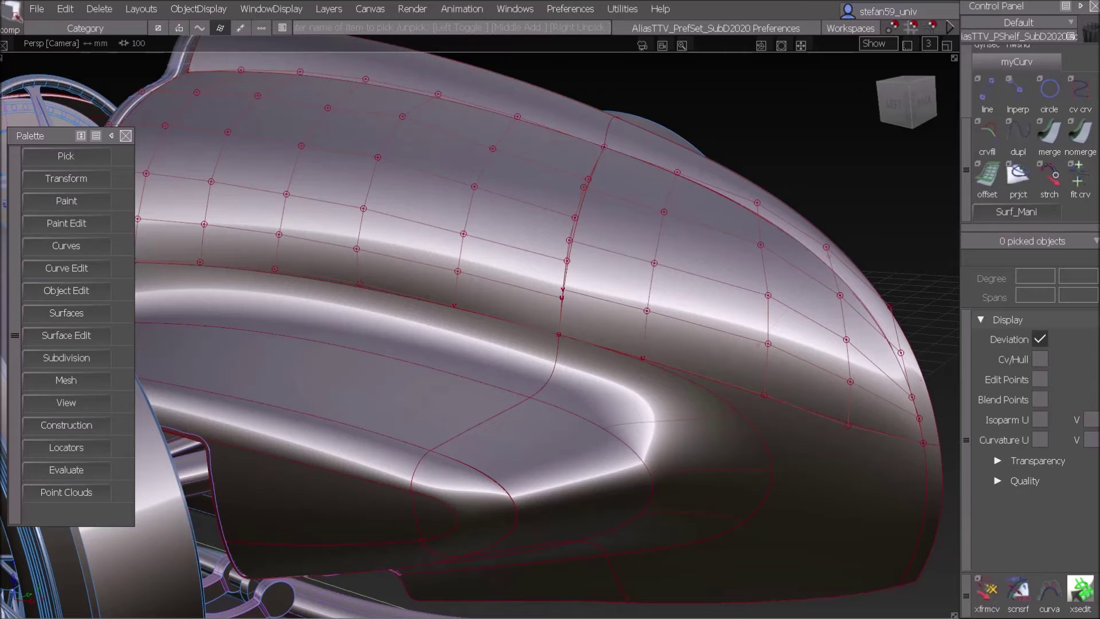
Pick the fender's tapering end surface and set its V degree to 5.
alt+shift+middle_drag(557, 337, 555, 340)
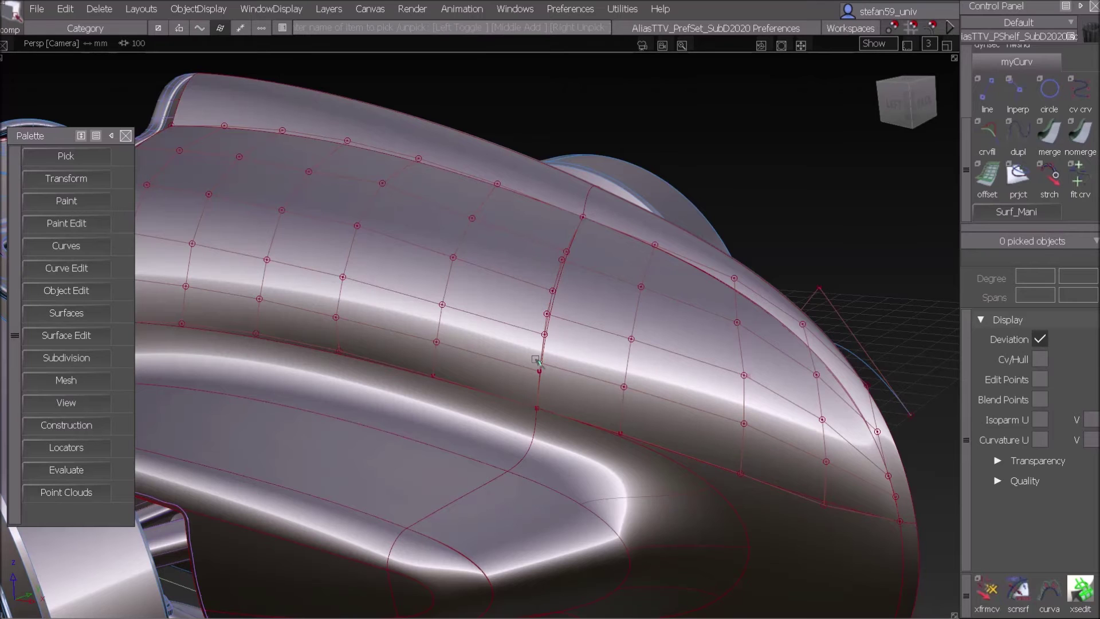
ctrl+shift+click(511, 302)
ctrl+shift+drag(509, 301, 471, 320)
click(579, 323)
click(579, 323)
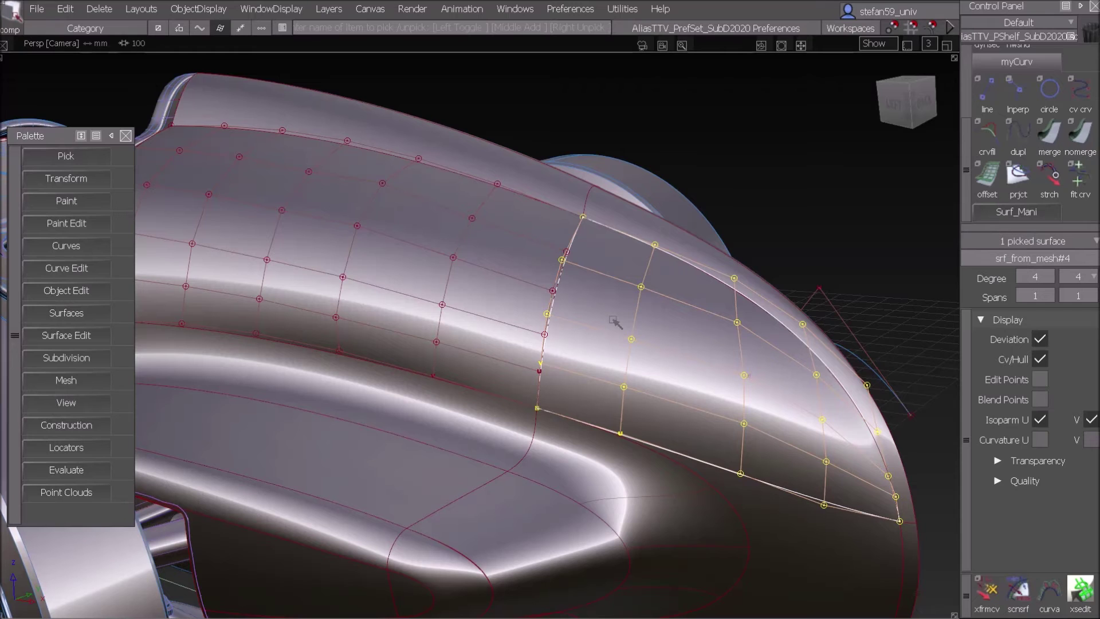
click(1093, 278)
click(1083, 302)
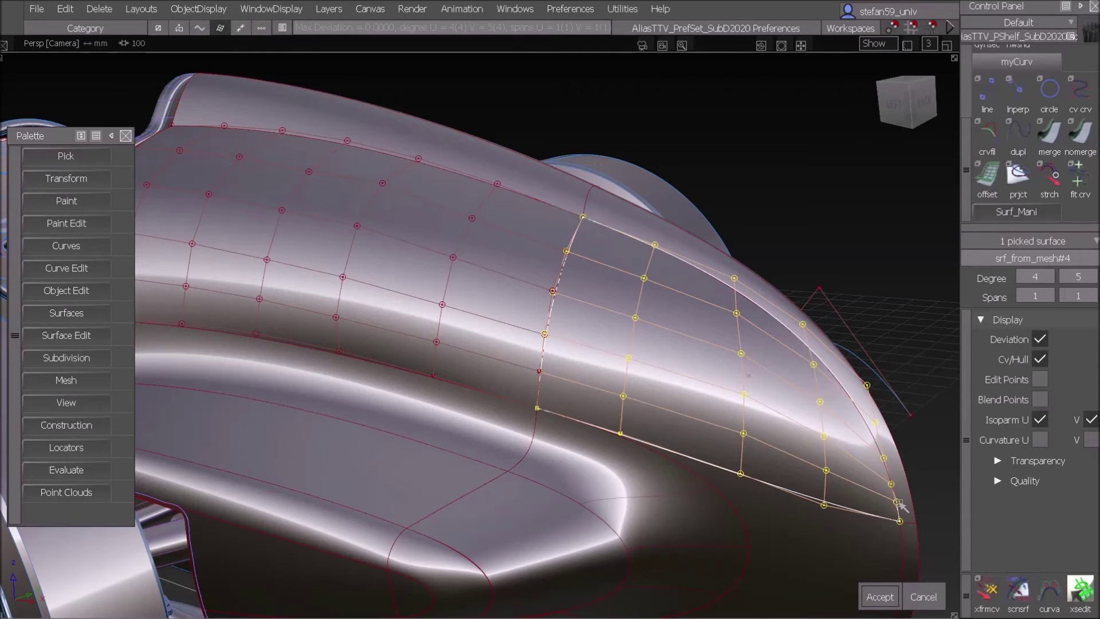
Switch to object picking without accepting the degree change, undo to bring back V degree 5, and deselect the surface.
ctrl+shift+drag(467, 449, 463, 478)
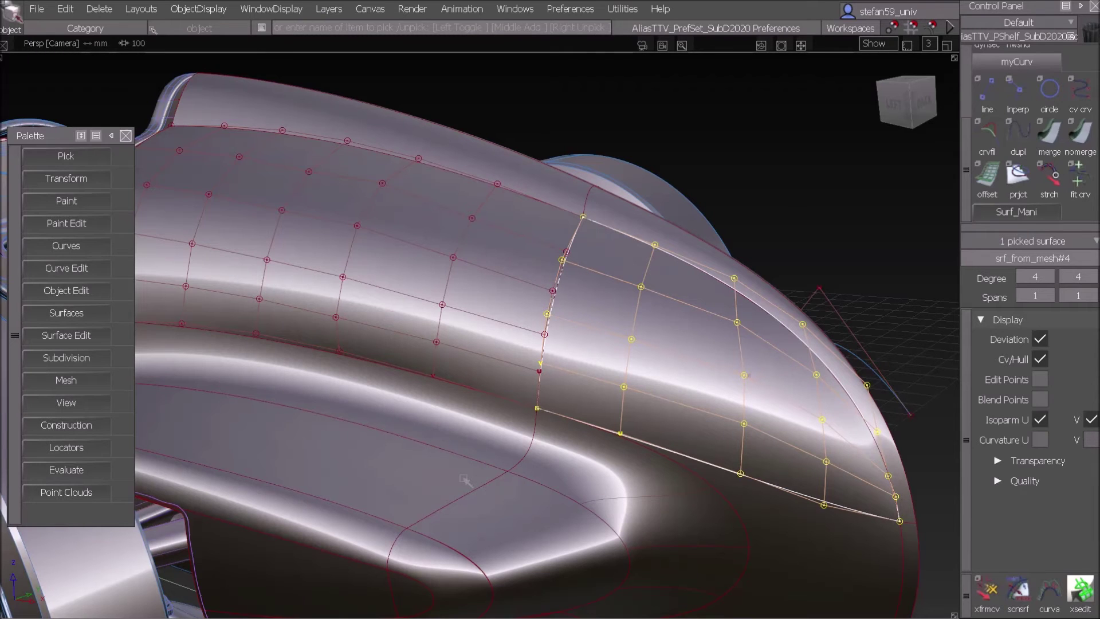
key(ctrl+z)
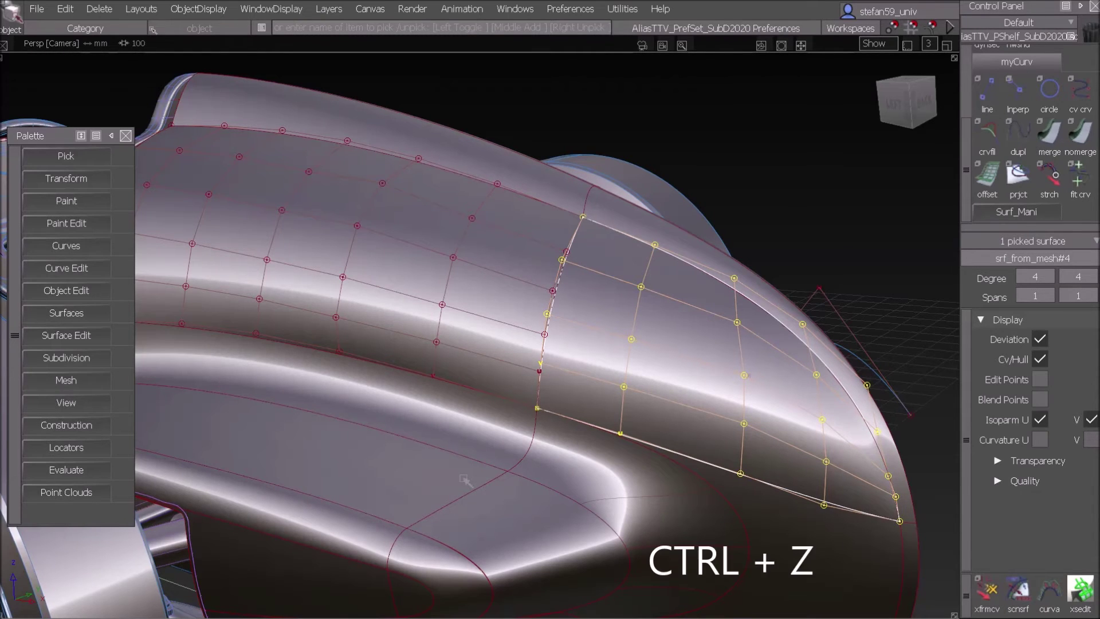
key(ctrl+z)
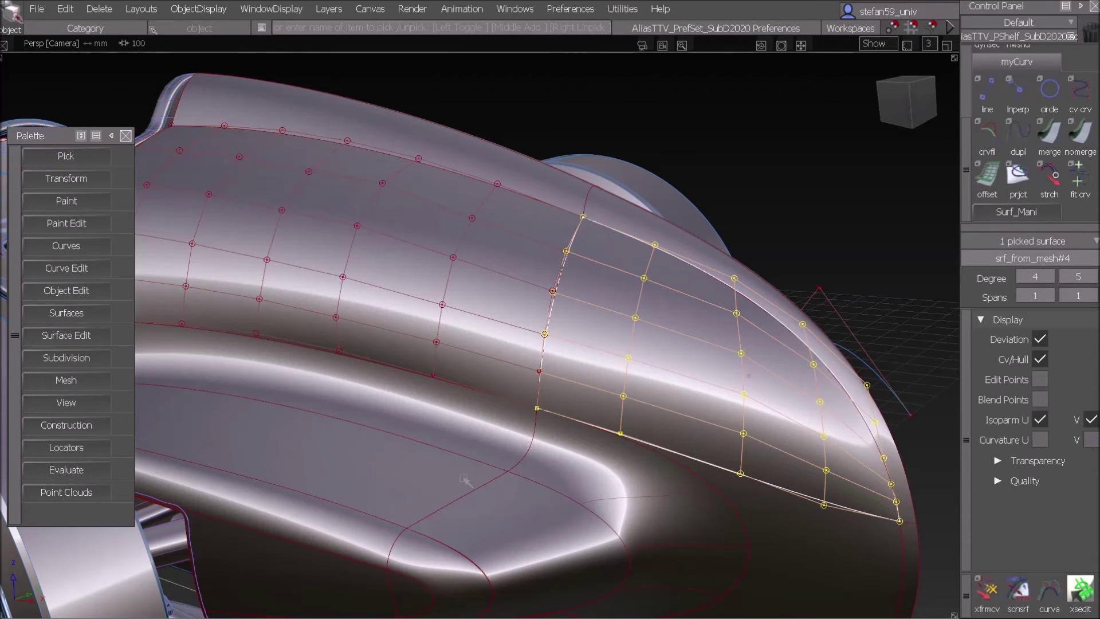
ctrl+shift+drag(469, 436, 471, 405)
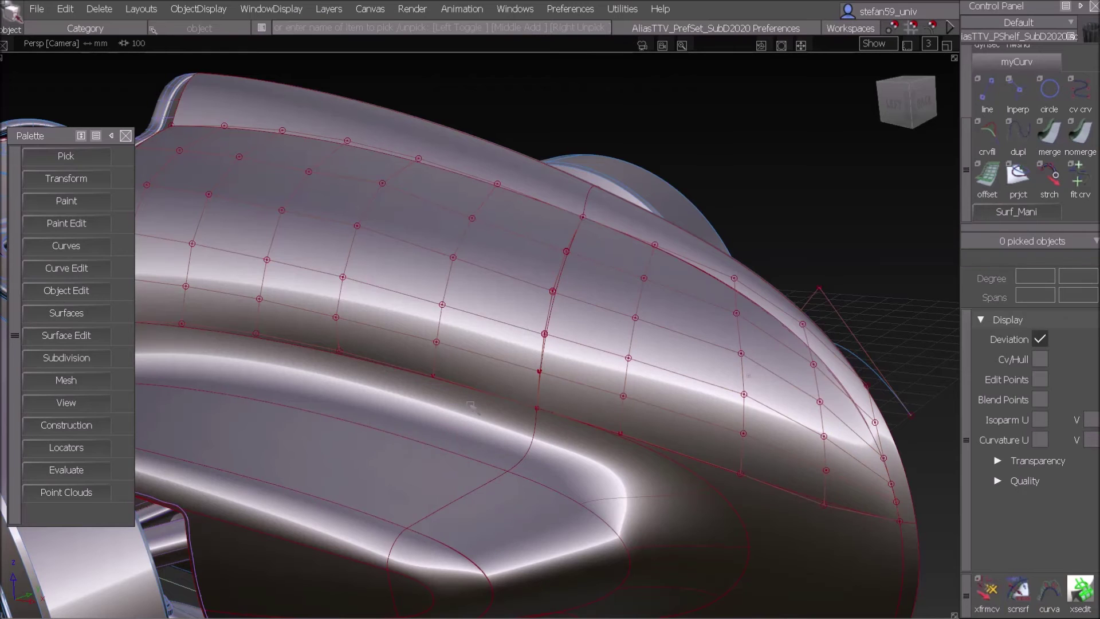
Pick the free-standing arched curve beside the car body and set its degree to 6.
mouse_move(702, 376)
alt+shift+middle_down()
mouse_move(661, 366)
mouse_move(689, 374)
alt+shift+middle_up()
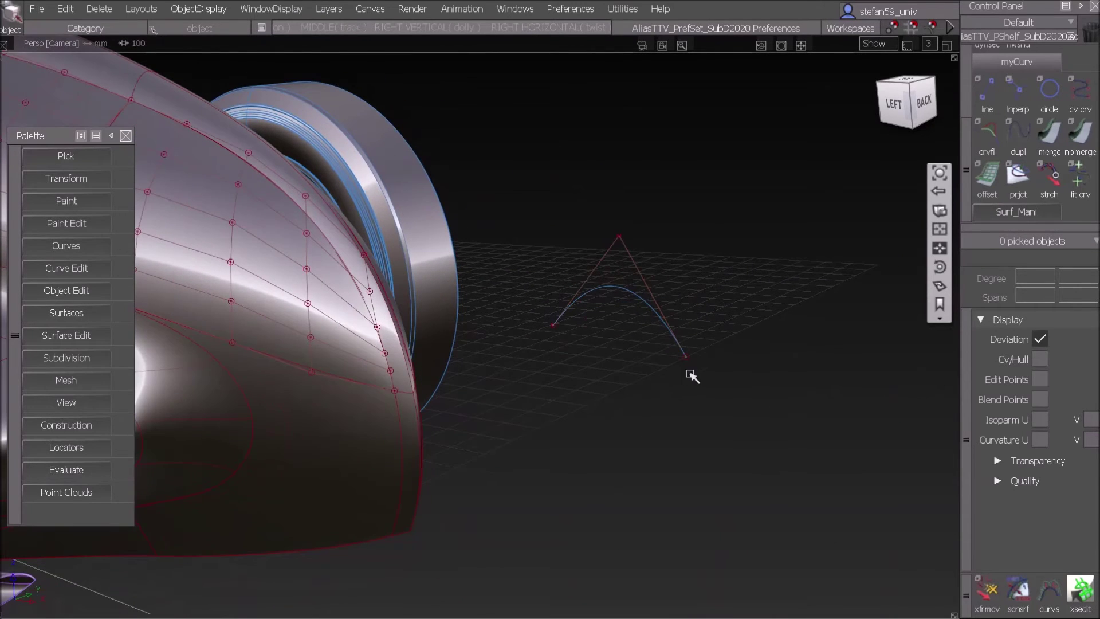
alt+shift+drag(707, 373, 693, 351)
ctrl+shift+drag(623, 338, 657, 351)
click(635, 320)
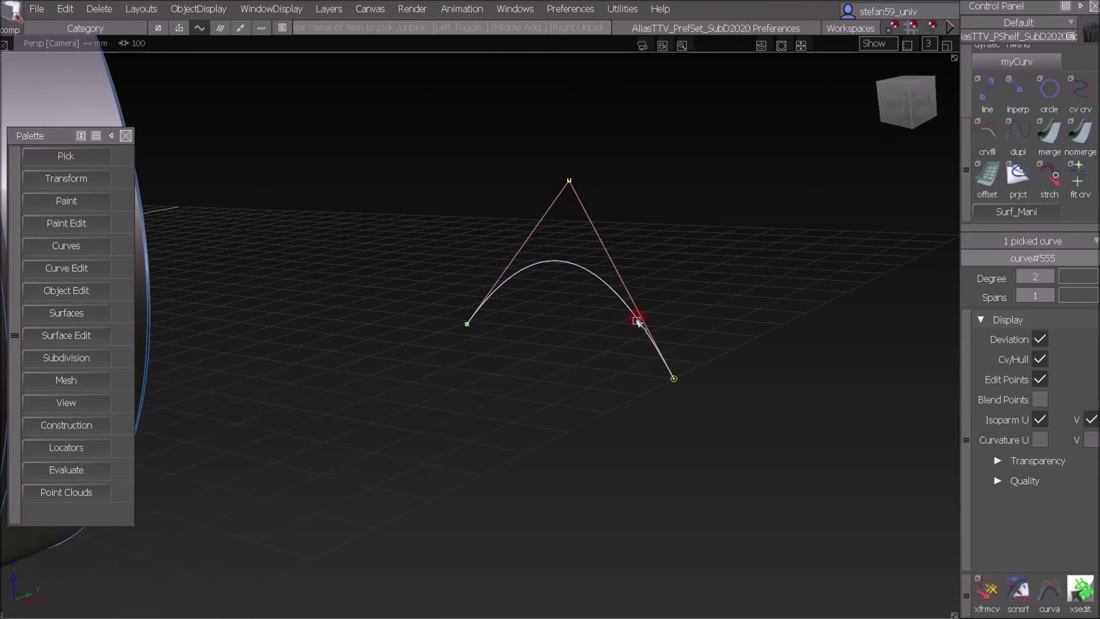
click(1050, 278)
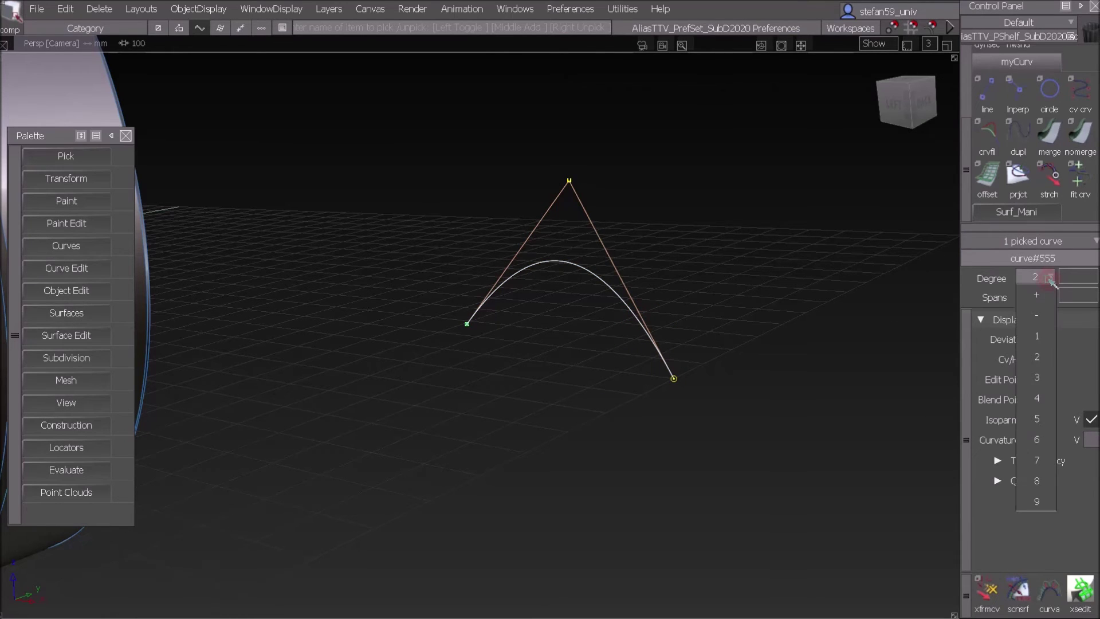
click(1036, 439)
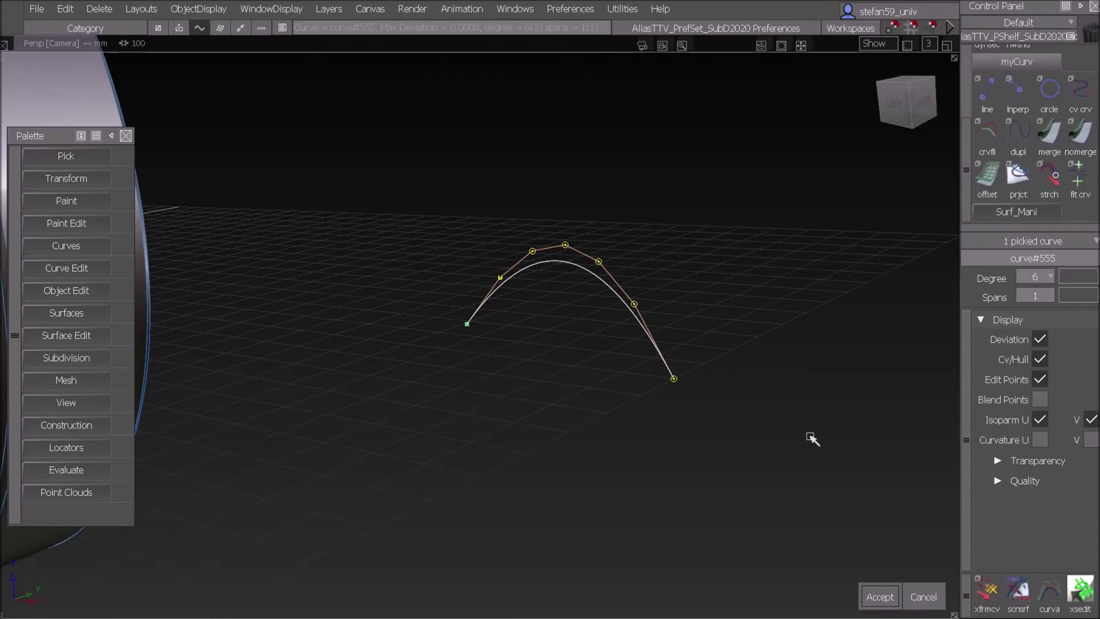
Undo the degree change on the arched curve.
key(ctrl+z)
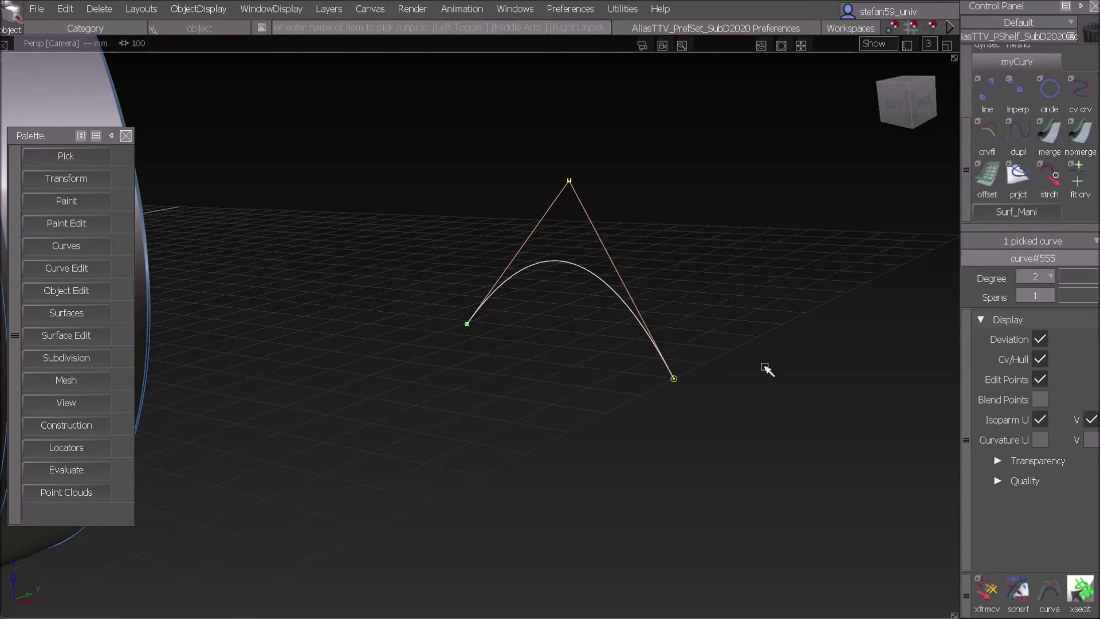
key(ctrl+z)
key(ctrl+z)
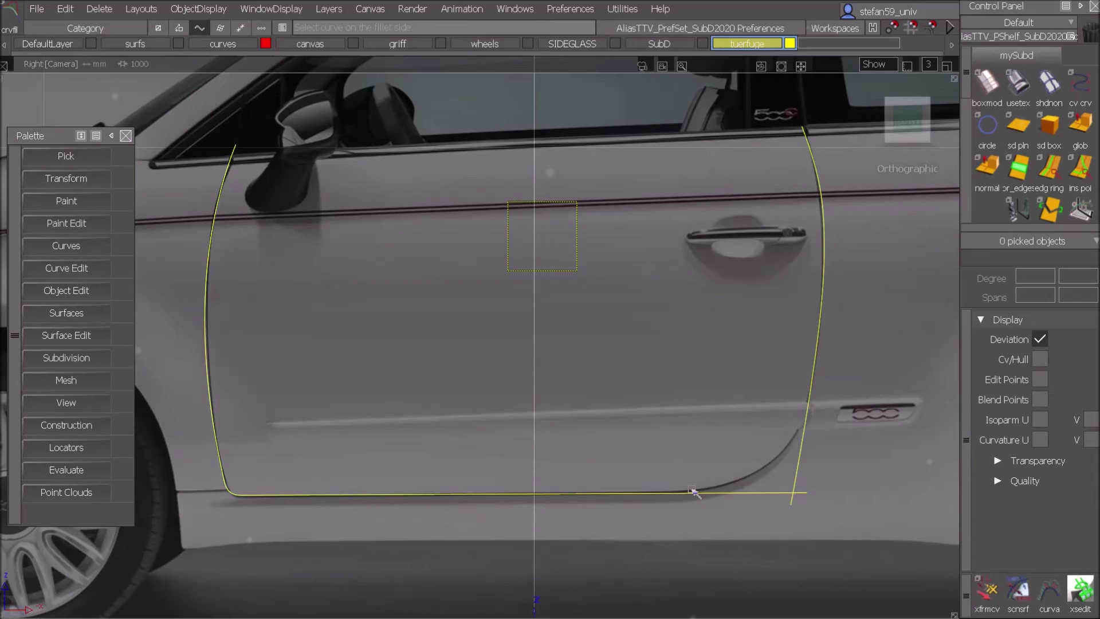
Open the Curve Fillet options and fillet the horizontal sill curve with the rear door-gap curve at their lower corner.
click(80, 269)
right_click(81, 269)
mouse_move(92, 271)
right_drag(256, 310, 310, 316)
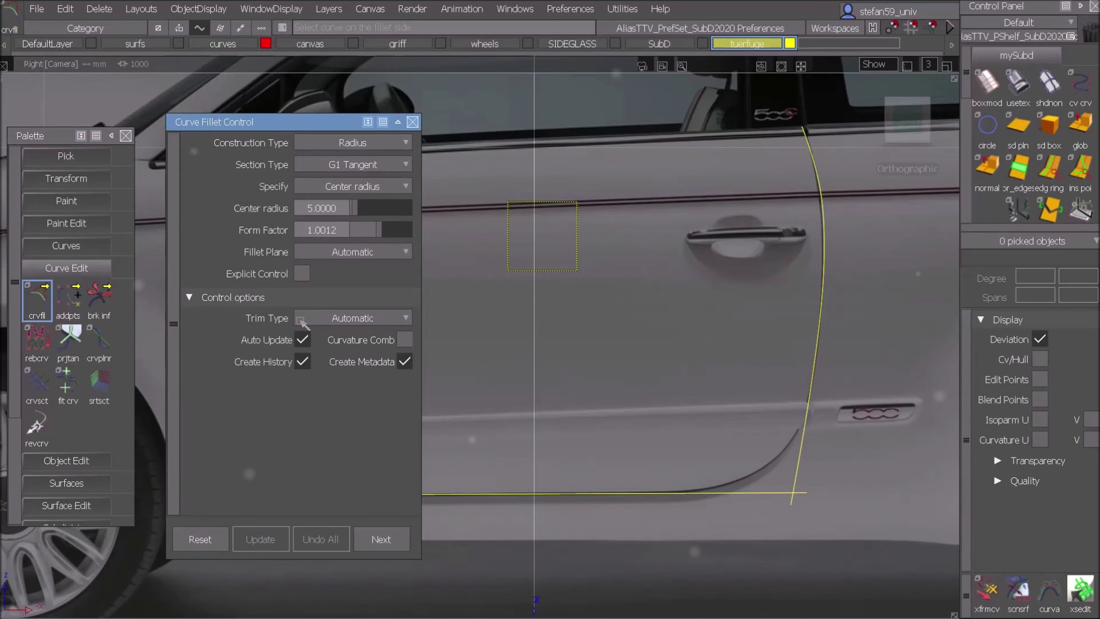
click(716, 492)
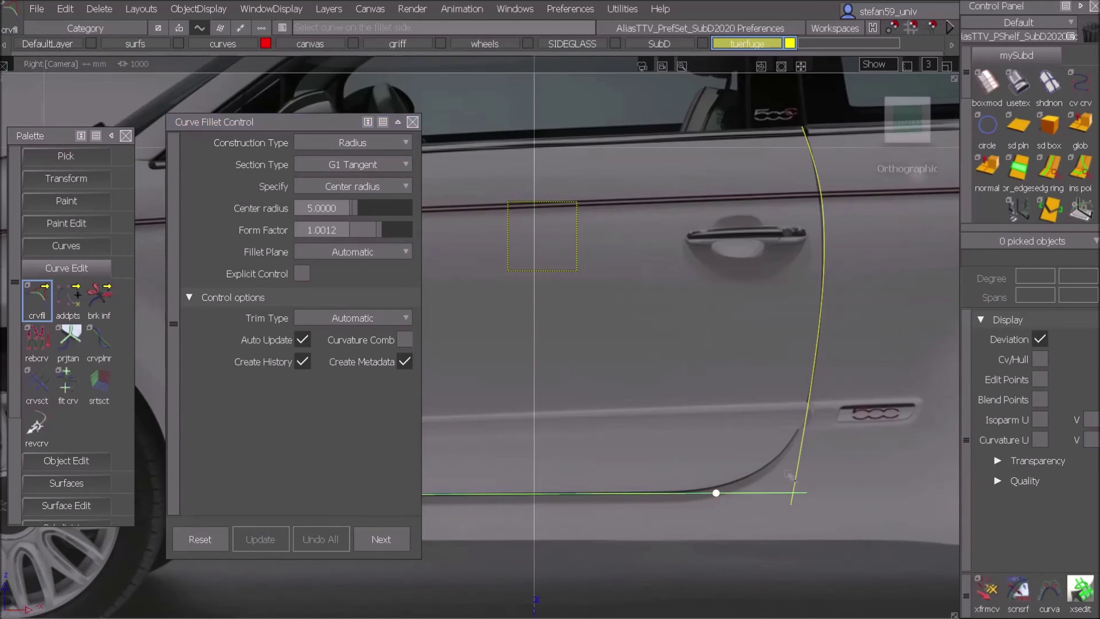
click(797, 475)
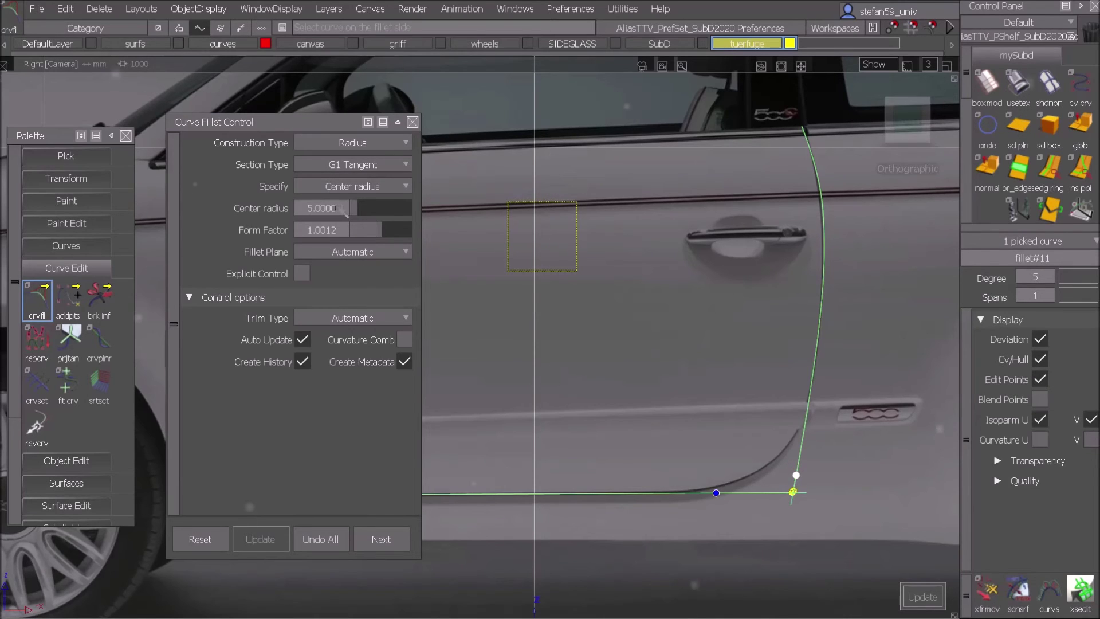
Change the corner fillet's construction type to Chord and set its chordal length to 100.
click(365, 143)
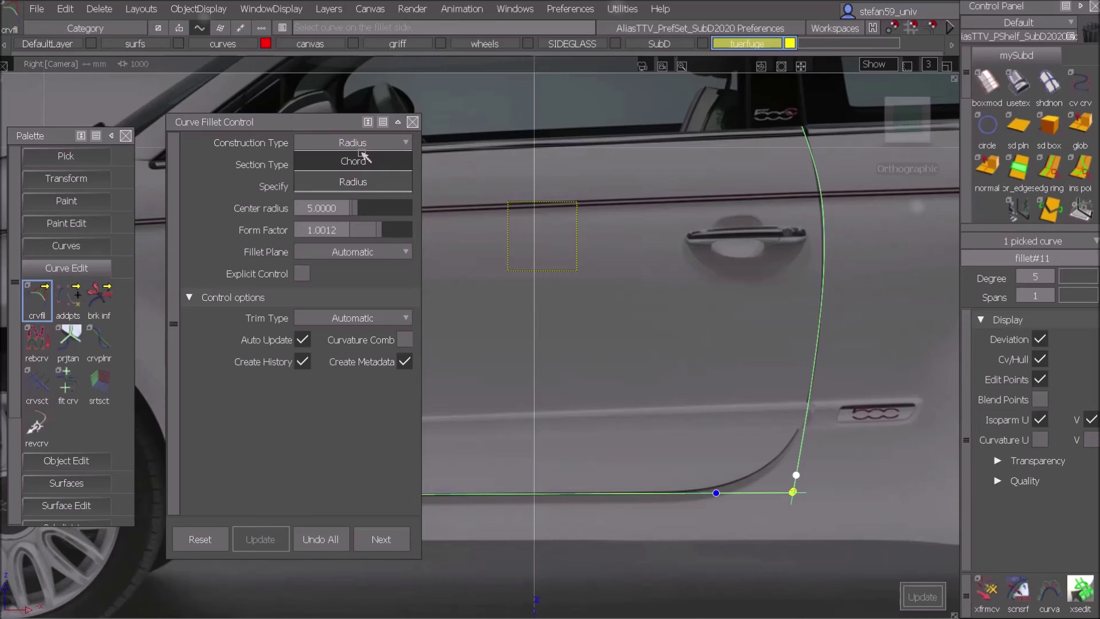
click(355, 161)
drag(365, 211, 417, 218)
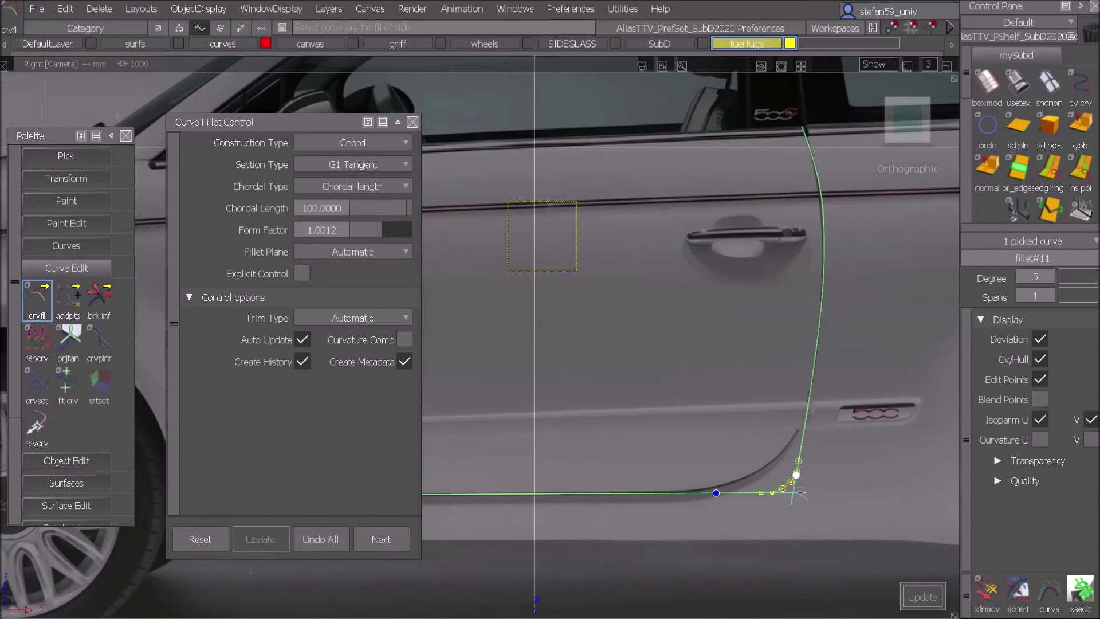
Increase the corner fillet's chordal length to about 328.77 so it follows the door gap in the reference image.
click(322, 214)
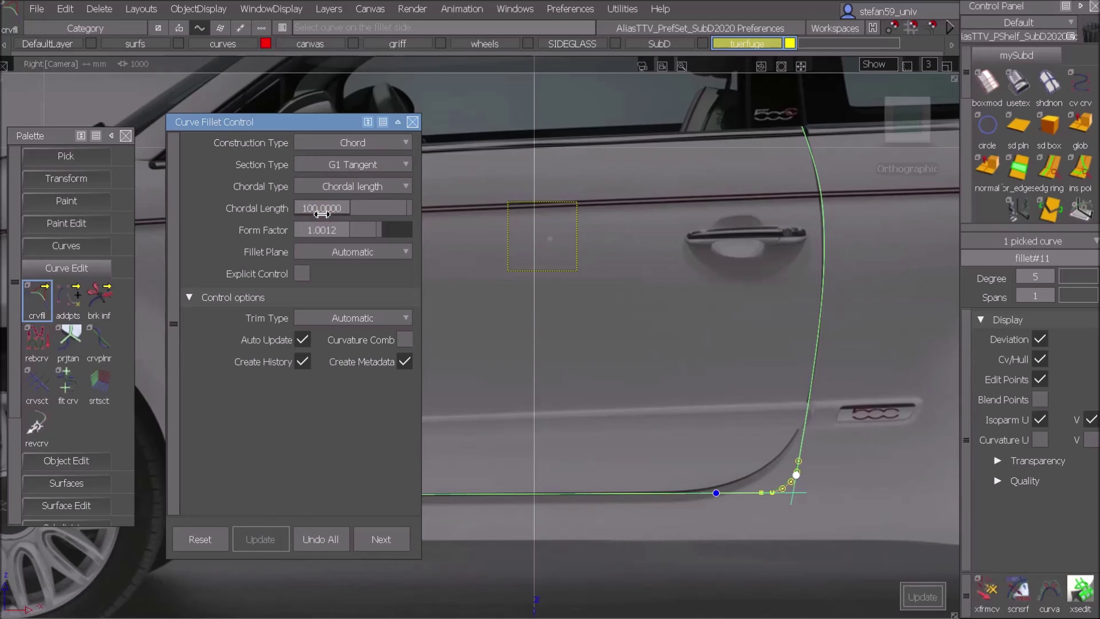
drag(321, 214, 319, 198)
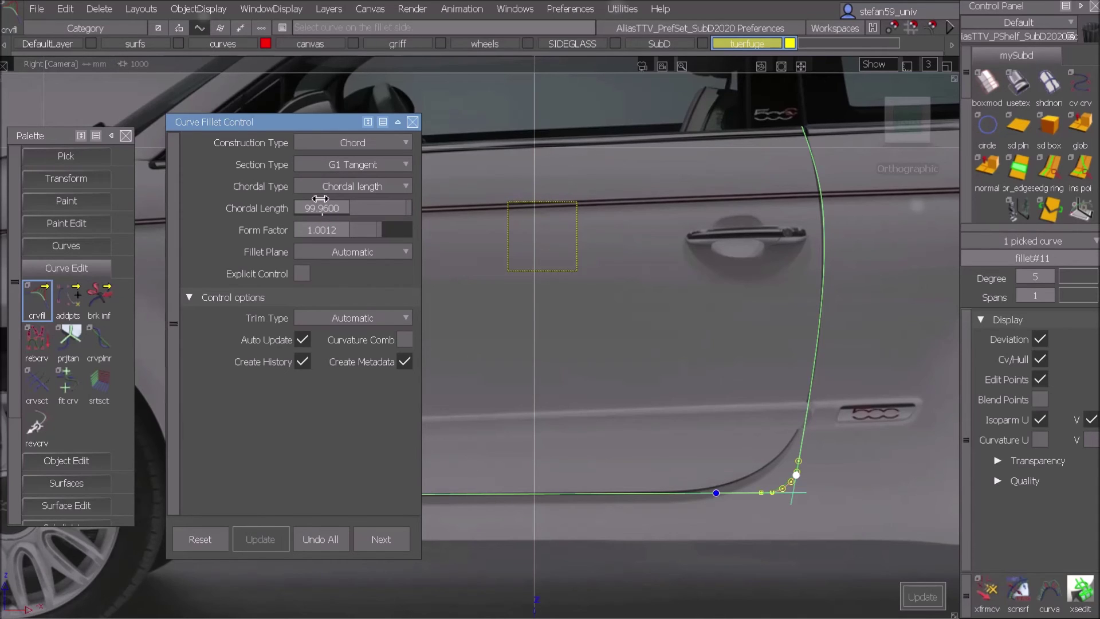
drag(320, 199, 478, 213)
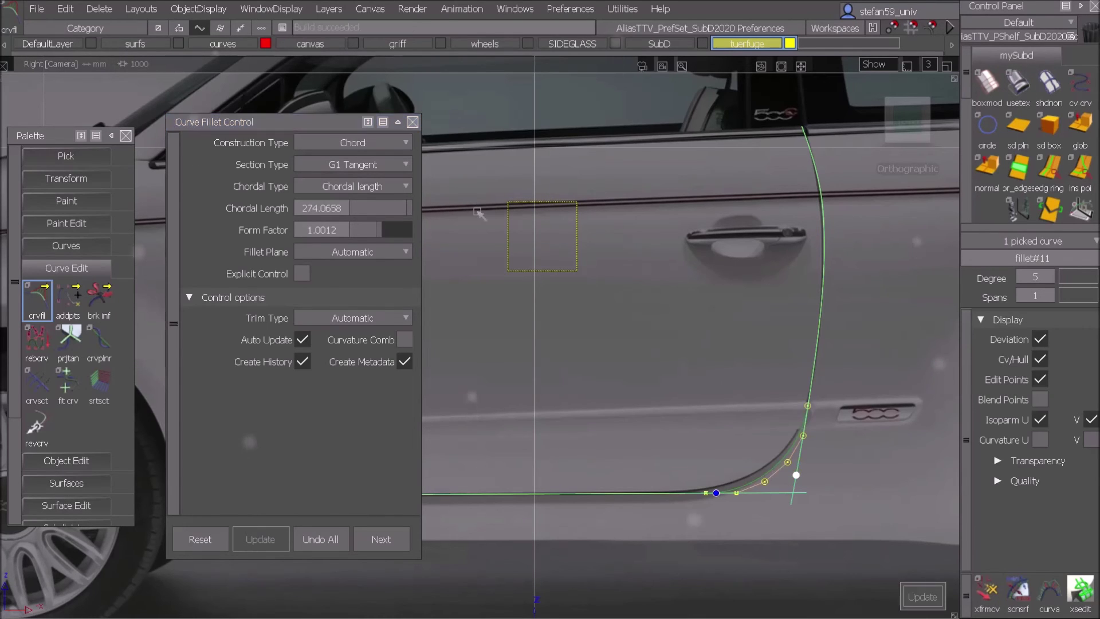
drag(325, 212, 408, 220)
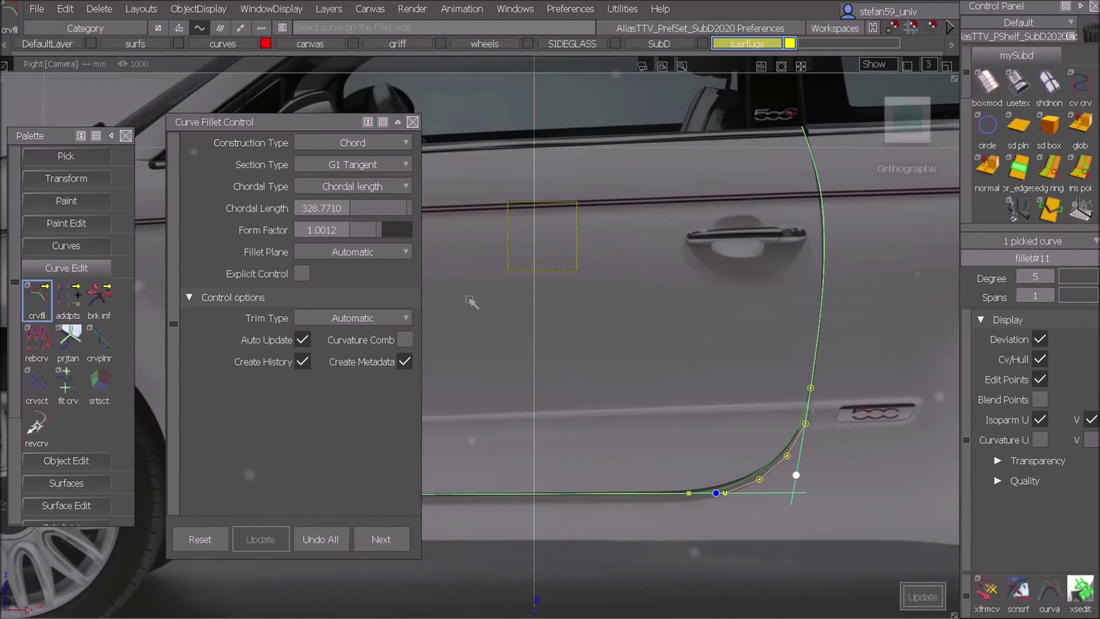
Reduce the corner fillet's form factor to about 0.7023 to refine its match with the door gap.
click(325, 232)
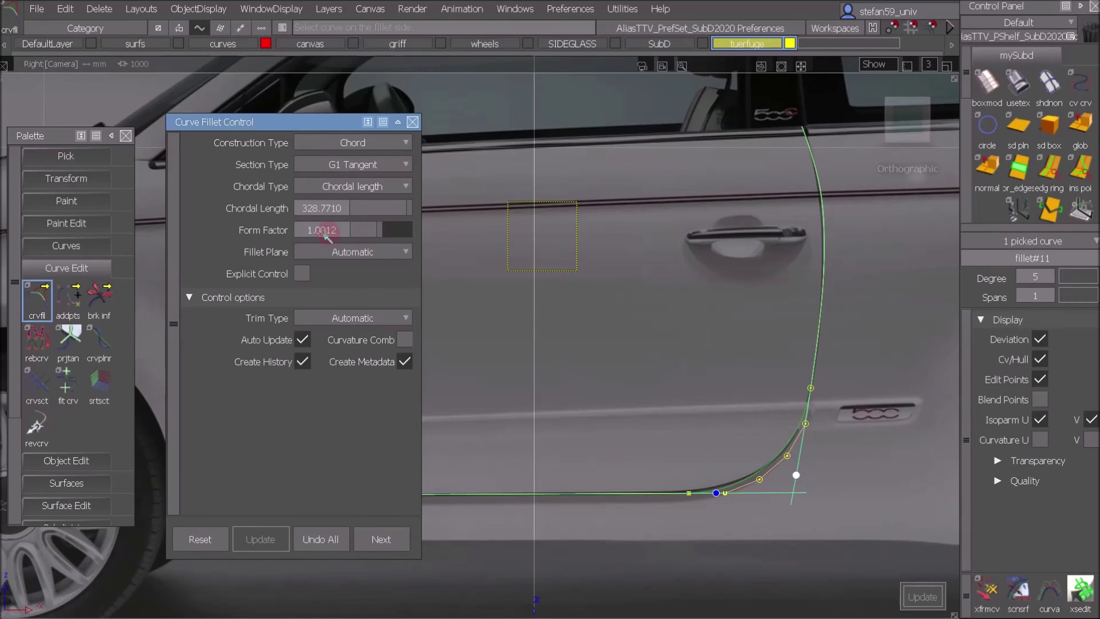
drag(324, 235, 284, 238)
click(332, 234)
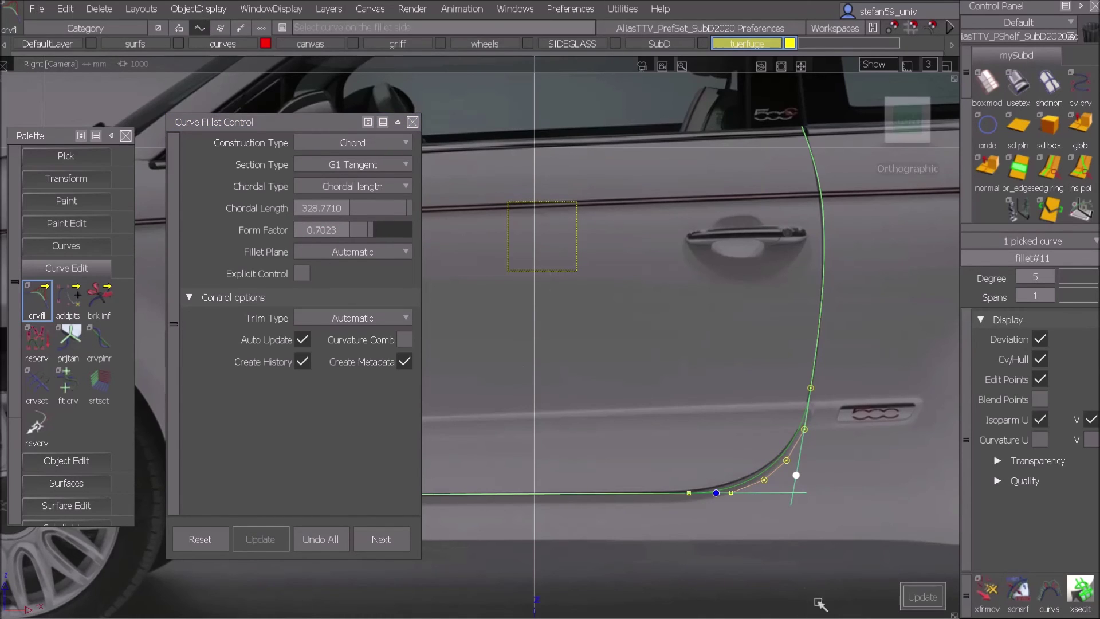
ctrl+shift+drag(678, 443, 676, 378)
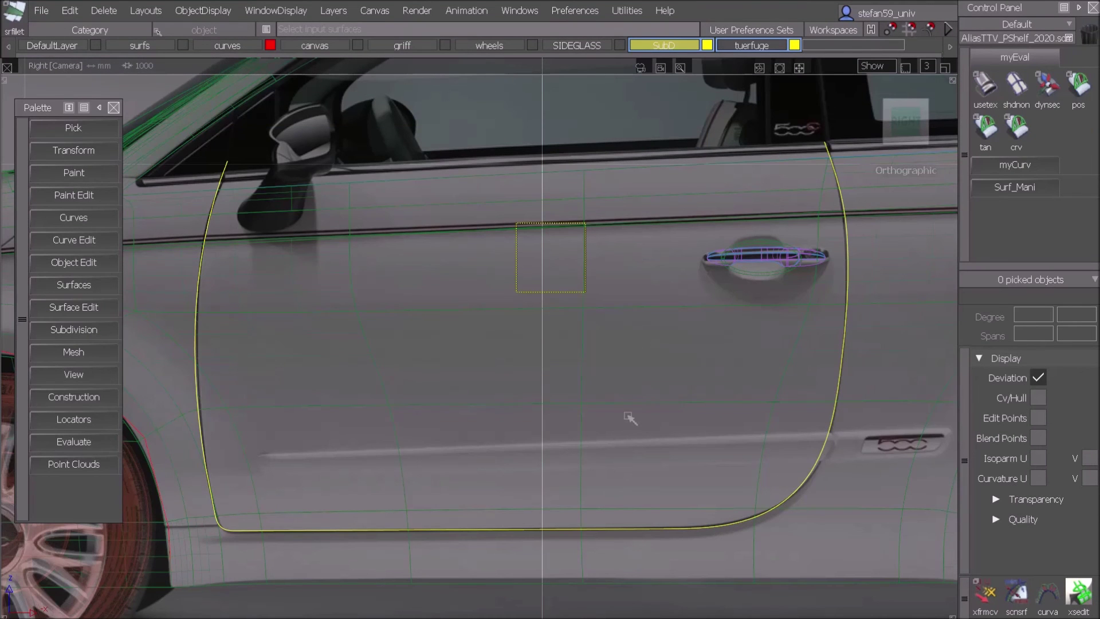
Shade the car with usetex and fillet the rim of the small round lamp below the headlight, using a chordal tangent length of 6.
scroll(730, 273, down, 5)
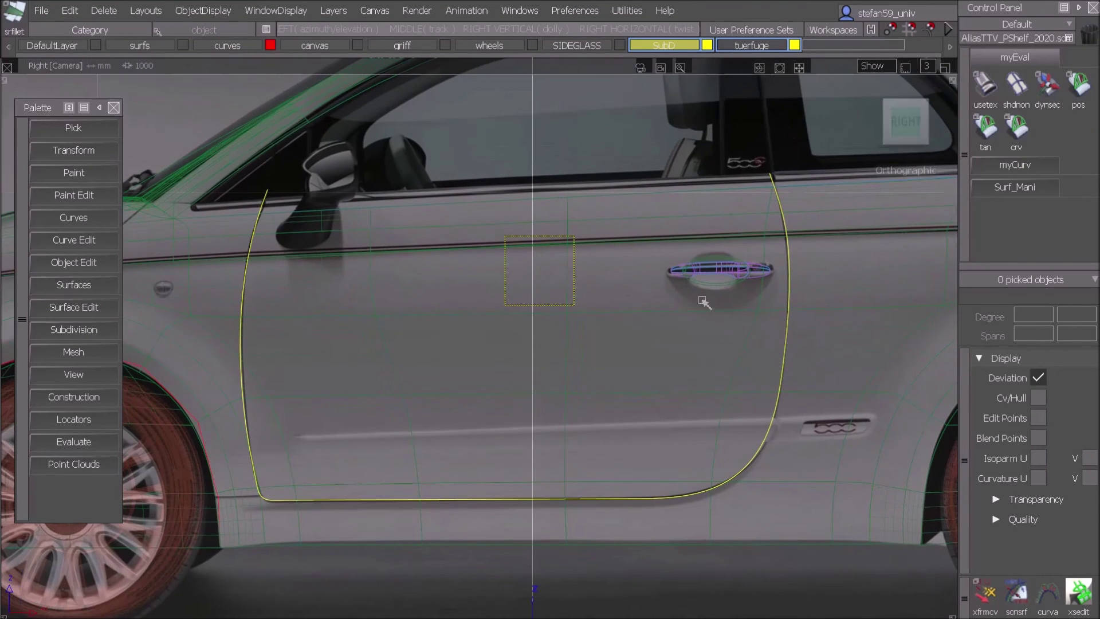
click(980, 93)
mouse_move(628, 334)
alt+shift+mouse_down()
mouse_move(574, 388)
mouse_move(550, 368)
alt+shift+mouse_up()
alt+shift+middle_drag(668, 365, 937, 362)
scroll(553, 368, up, 10)
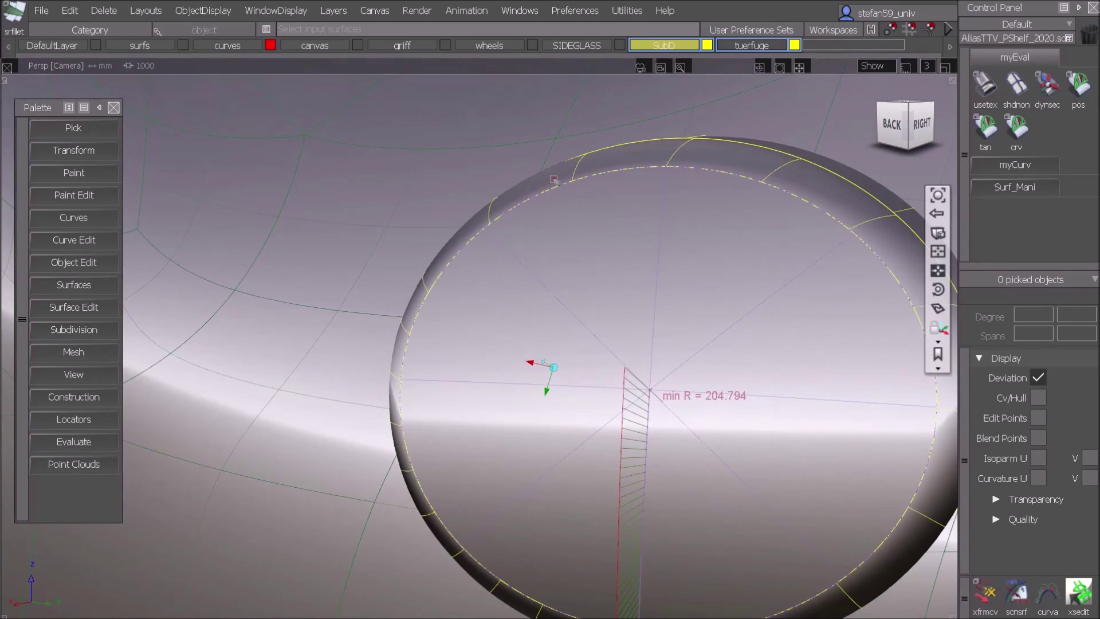
alt+shift+drag(554, 367, 628, 310)
ctrl+shift+click(634, 198)
ctrl+shift+drag(634, 199, 580, 216)
click(549, 249)
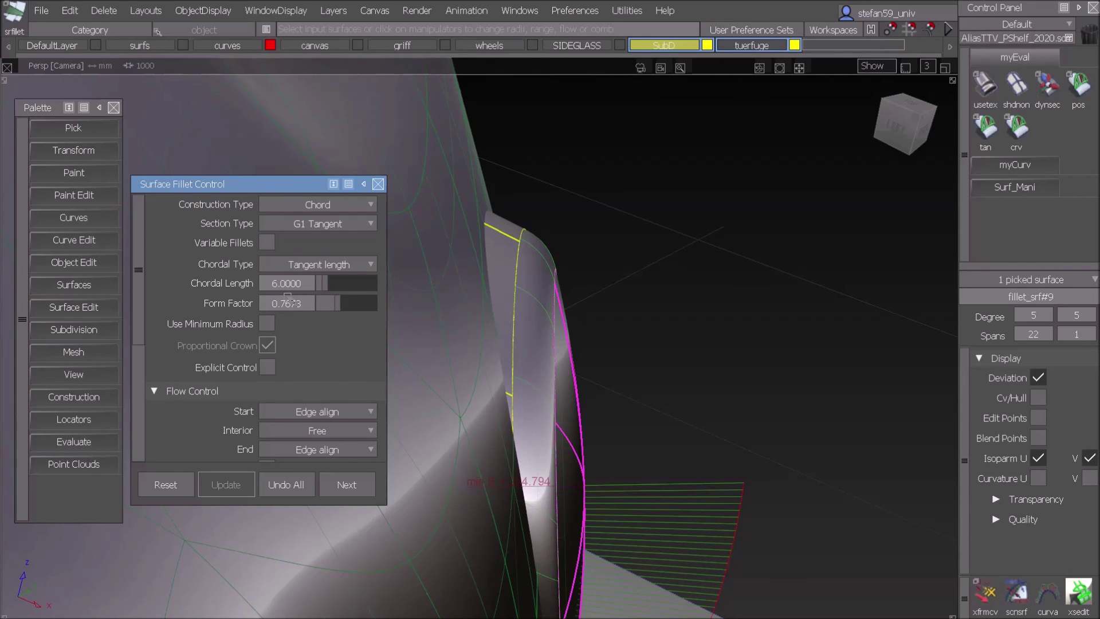
Set the lamp rim fillet's chordal length to about 3.28 and its form factor to about 0.596.
click(289, 294)
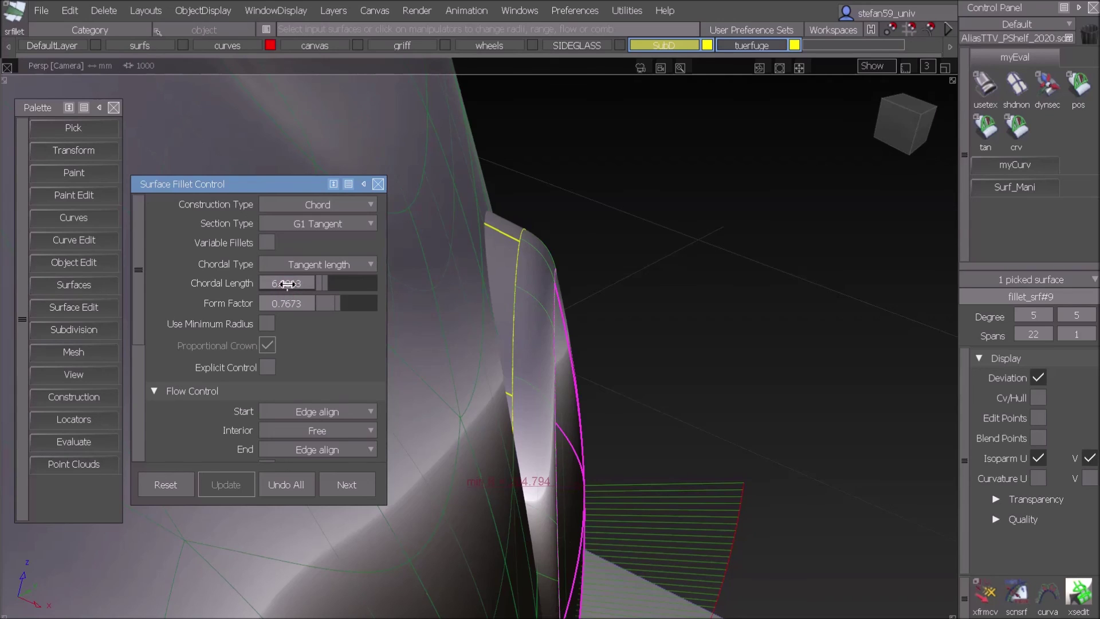
drag(287, 284, 255, 264)
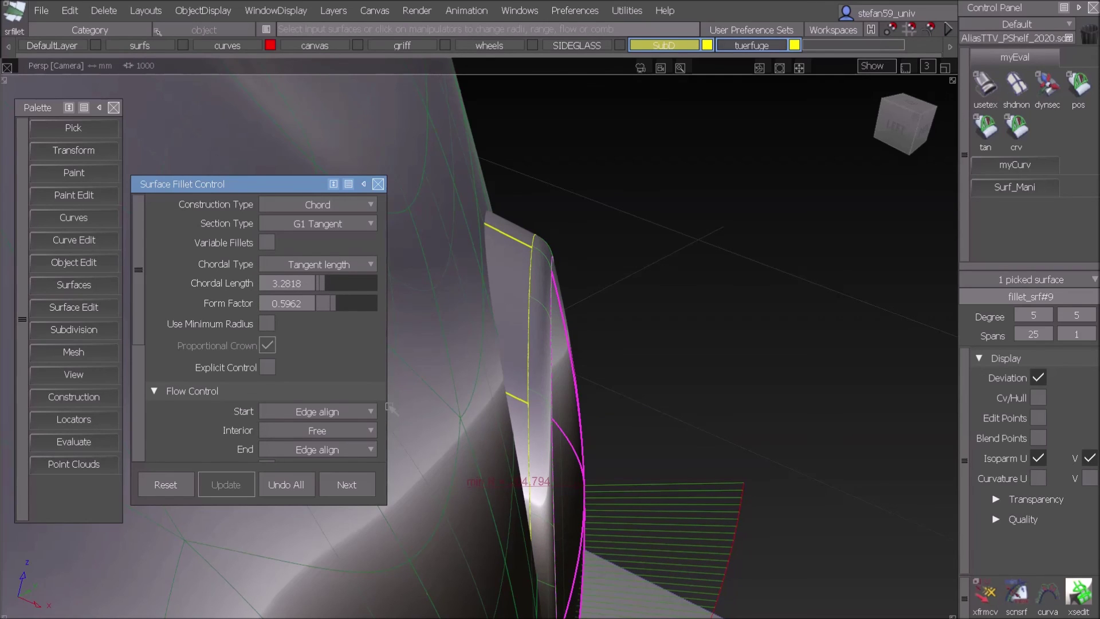
alt+shift+drag(749, 358, 396, 380)
alt+shift+right_drag(712, 377, 680, 466)
alt+shift+middle_drag(742, 459, 827, 391)
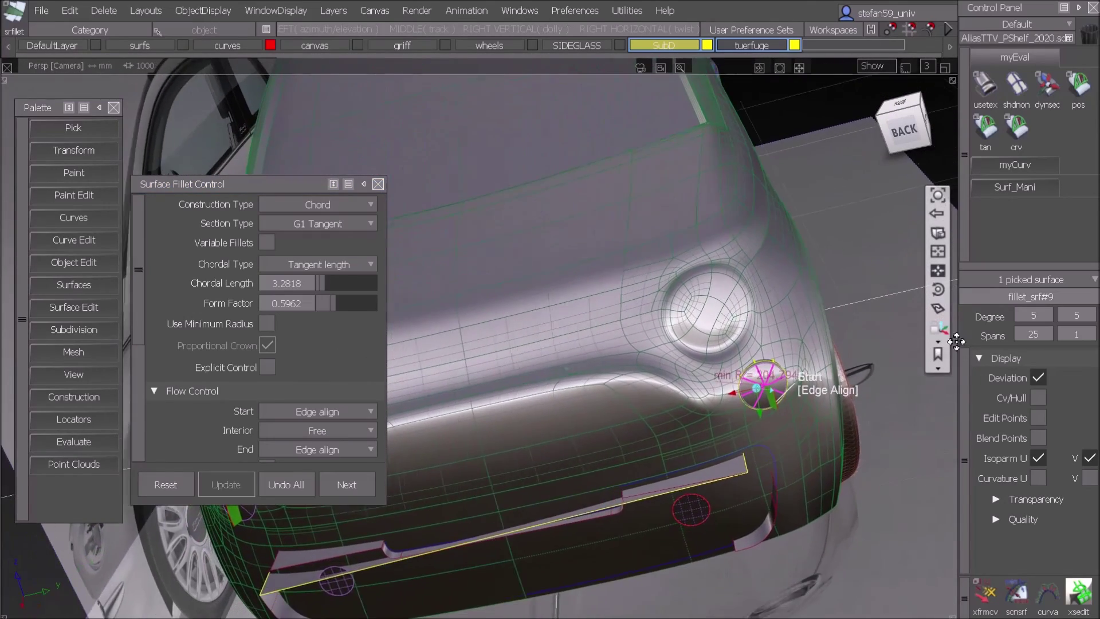